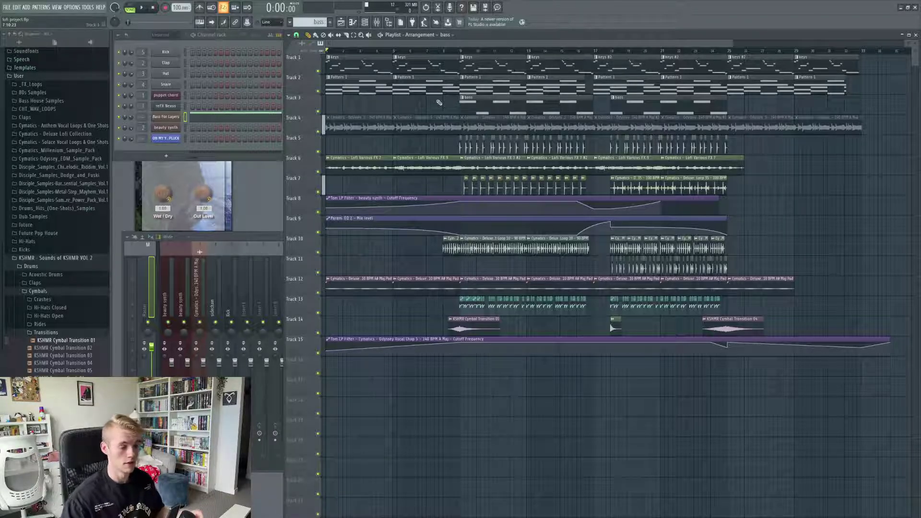
- Open the first Pattern 1 clip's puppet chord notes in the piano roll
scroll(439, 103, "up", 2)
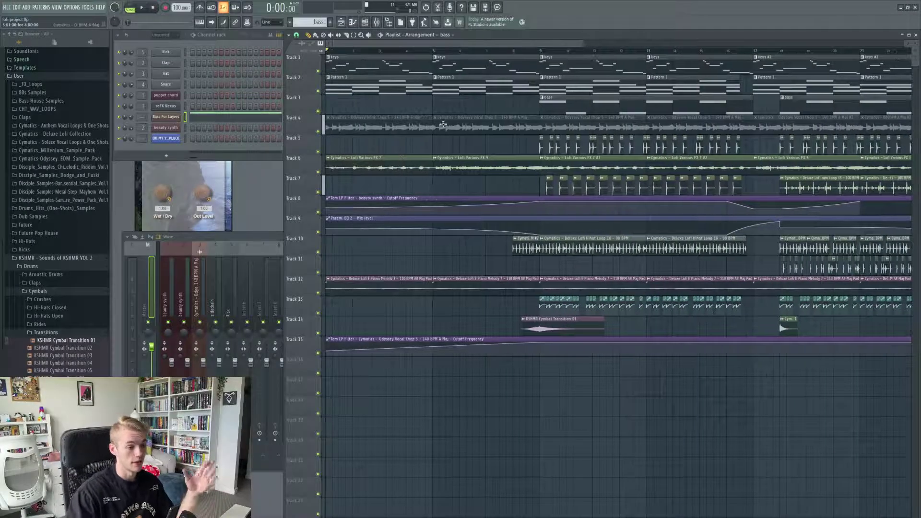
left_click_drag(587, 42, 707, 46)
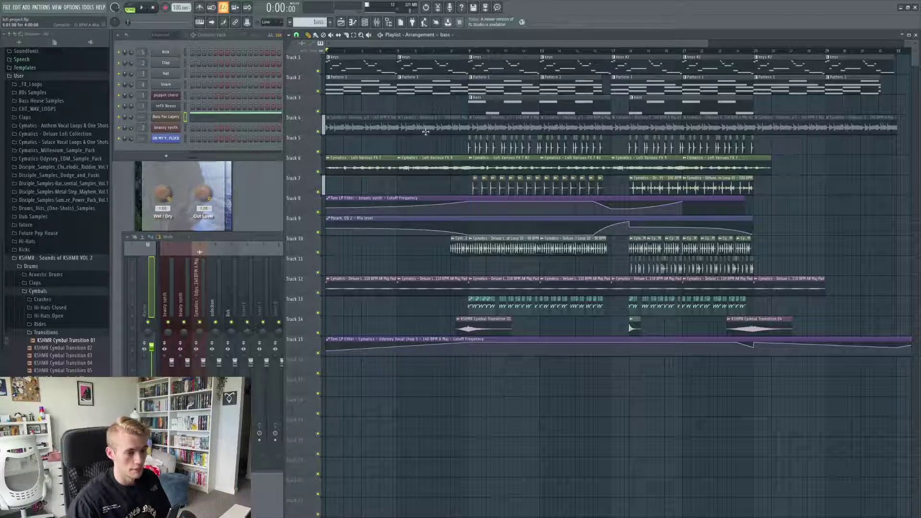
scroll(415, 130, "up", 1)
left_click_drag(391, 45, 376, 45)
left_click(341, 88)
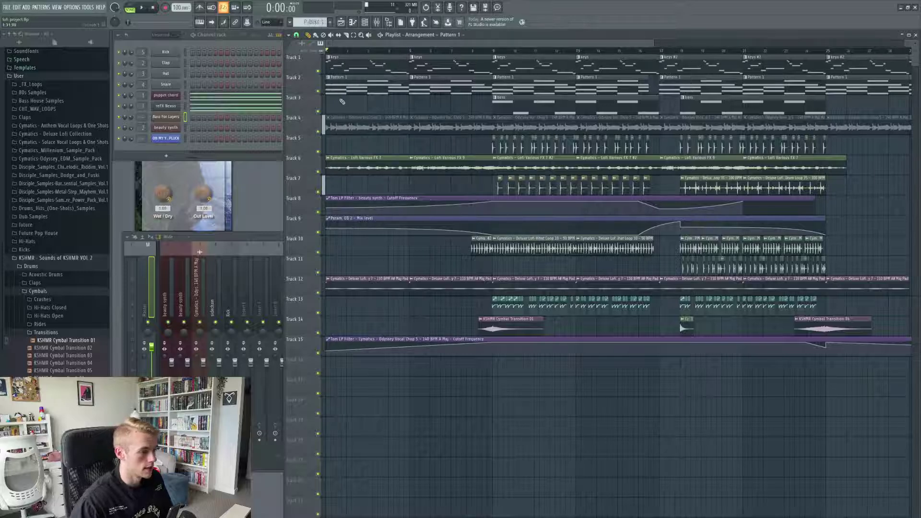
key("F7")
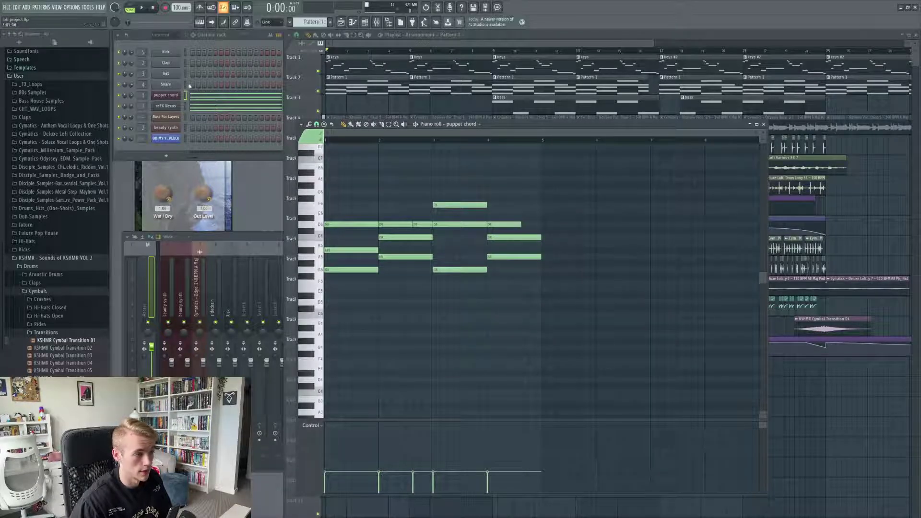
- Play back Pattern 1 on its own to hear the chords, stop it and close the piano roll
left_click(129, 5)
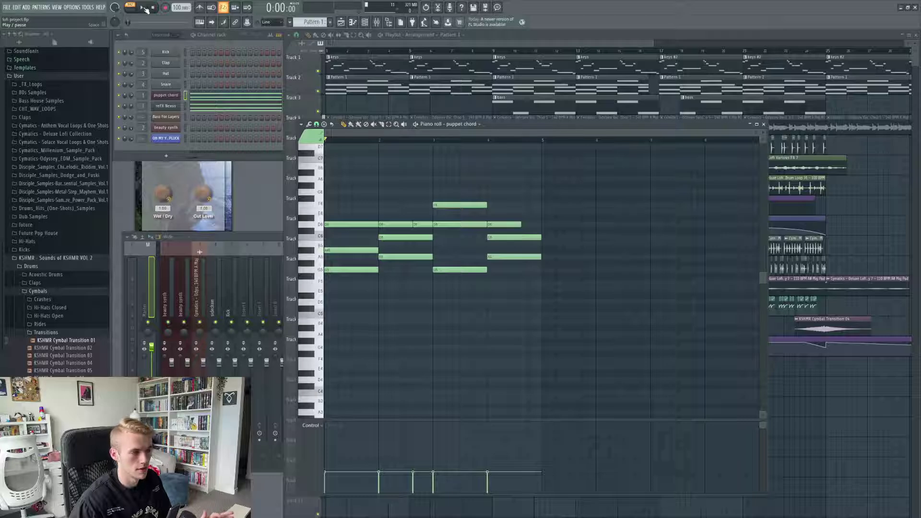
left_click(145, 9)
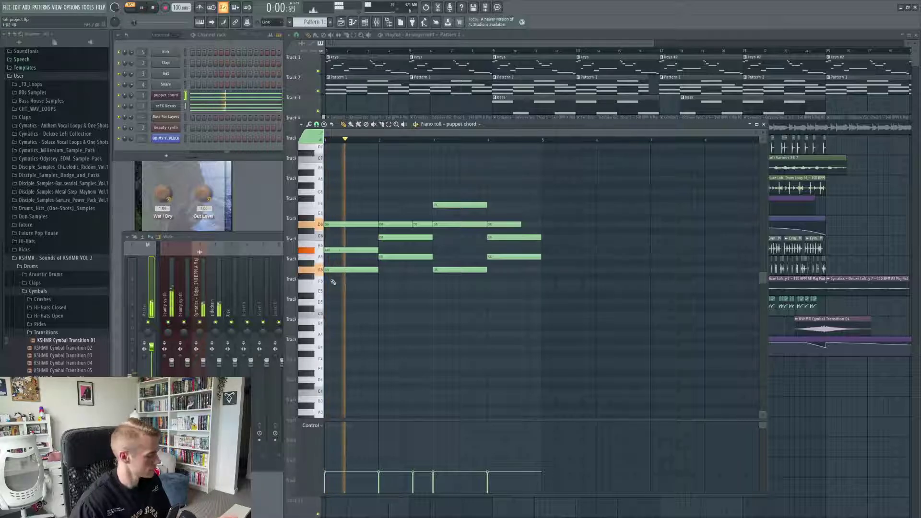
left_click(156, 9)
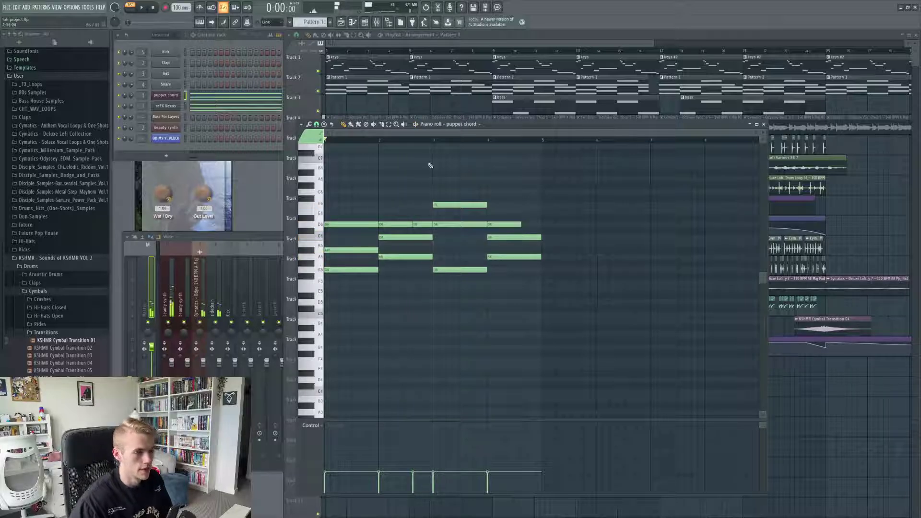
left_click(764, 124)
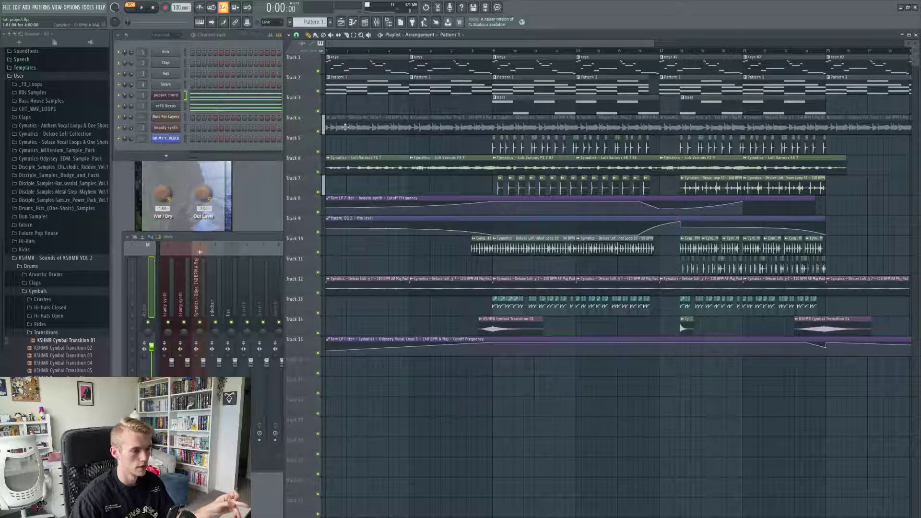
- View the puppet chord and reFX Nexus instruments that play the chords, closing each one after viewing
left_click(166, 95)
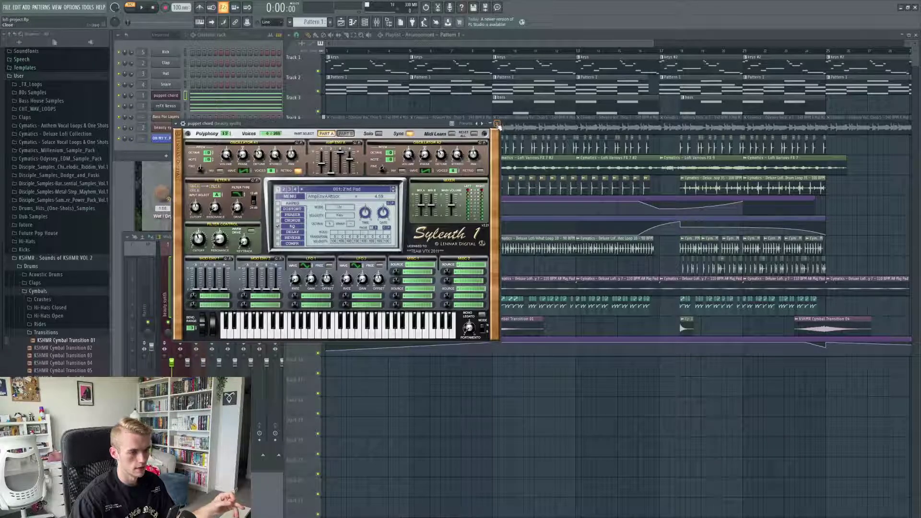
left_click(497, 124)
left_click(162, 107)
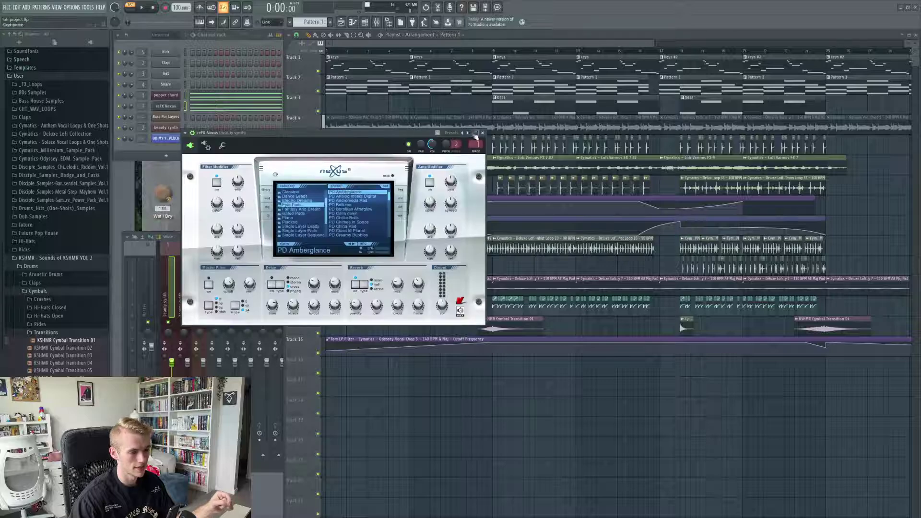
left_click(480, 134)
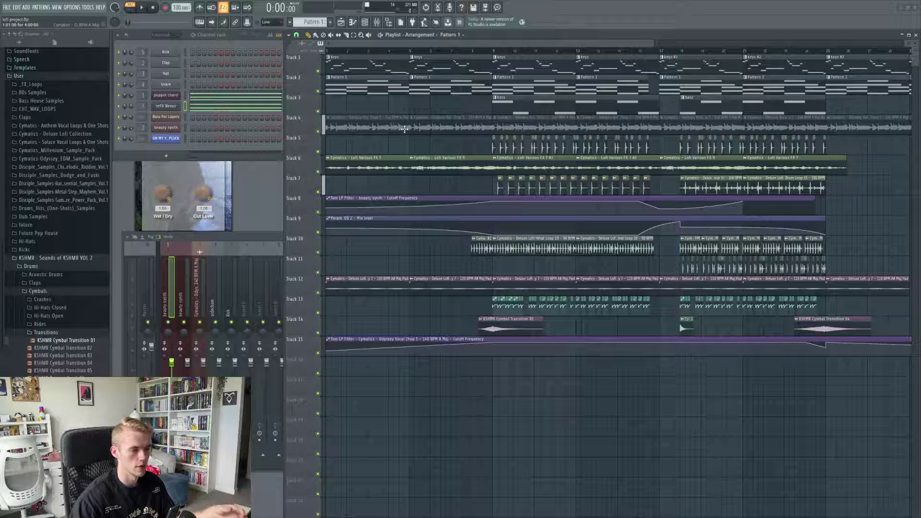
- Play the keys pattern with the beauty synth instrument open, view its notes in the piano roll, and stop playback
left_click(357, 68)
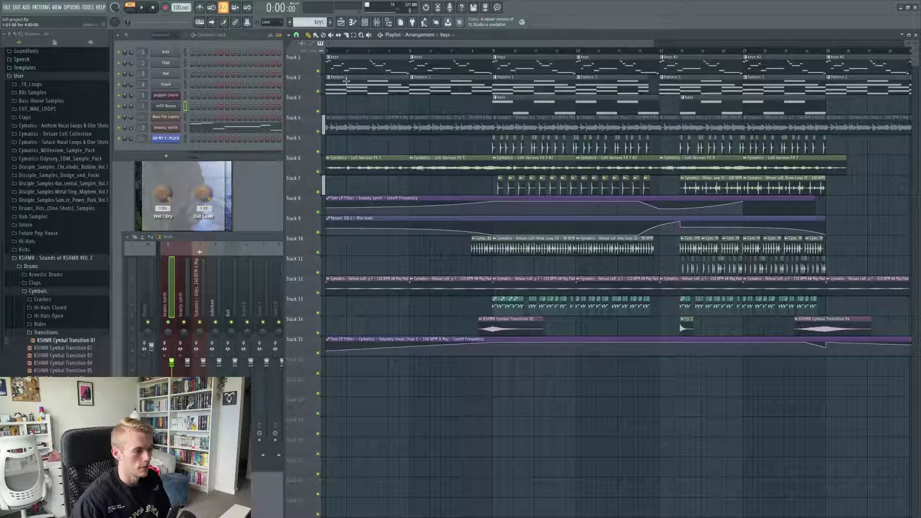
left_click(168, 128)
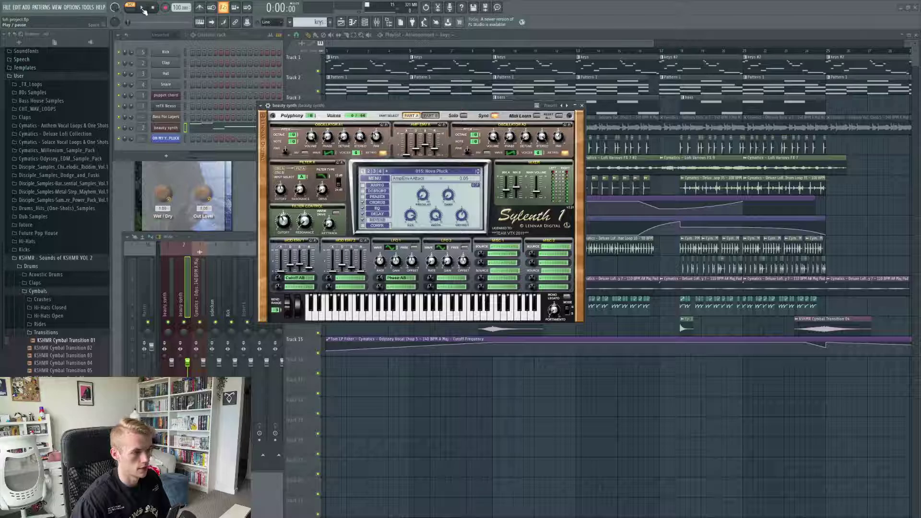
left_click(144, 11)
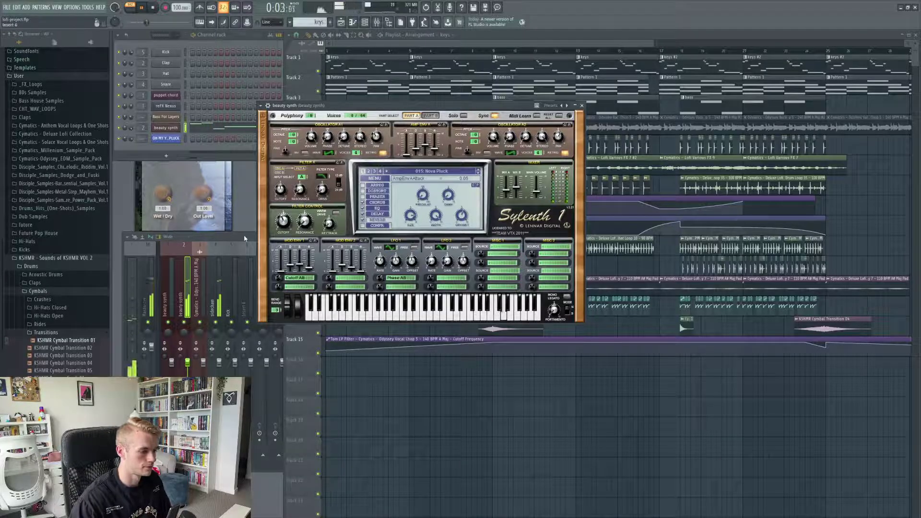
left_click(245, 124)
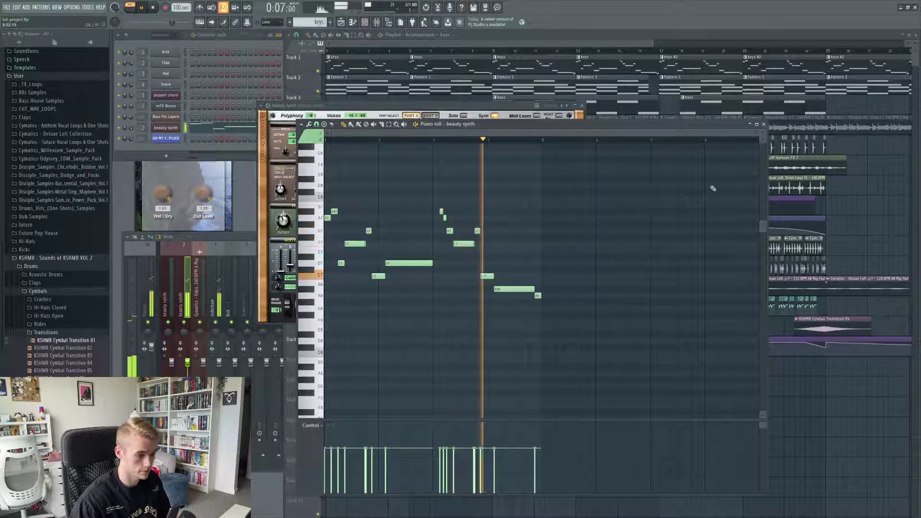
left_click(764, 125)
key("space")
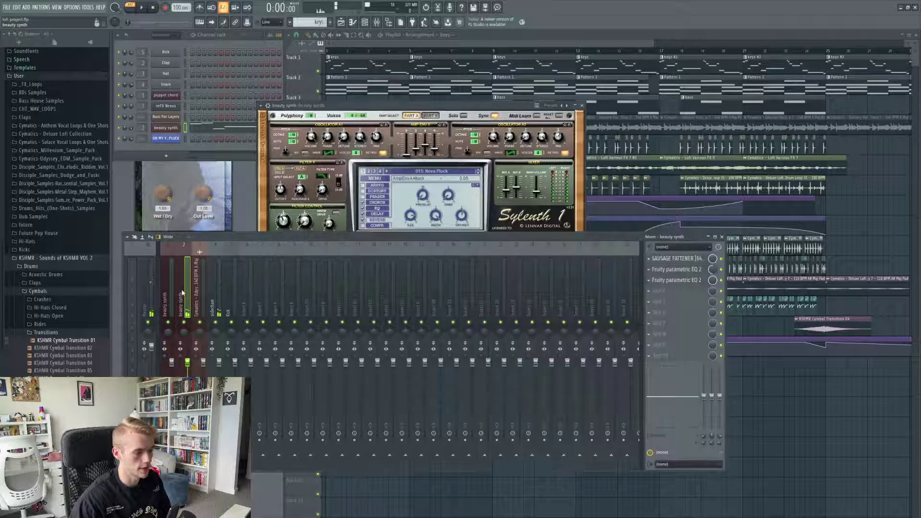
- View the Sausage Fattener settings on the second beauty synth mixer track and close the effect
left_click(218, 309)
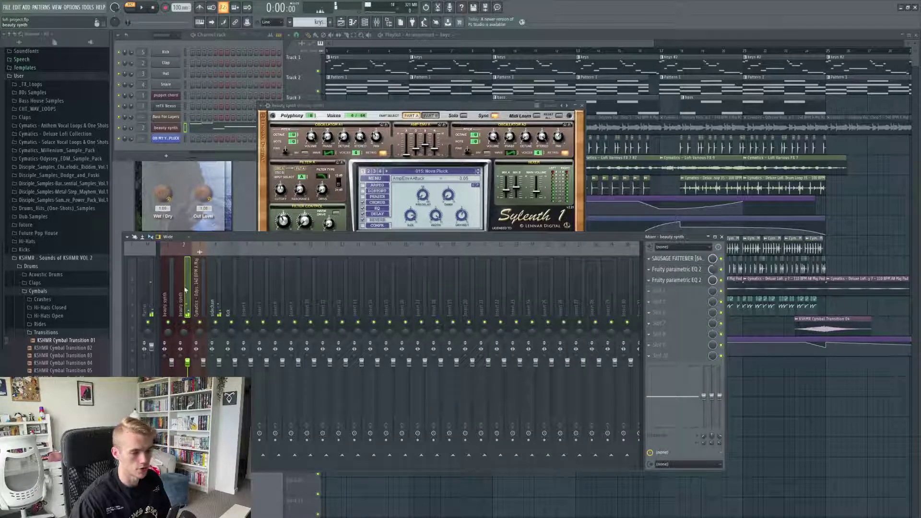
left_click(681, 259)
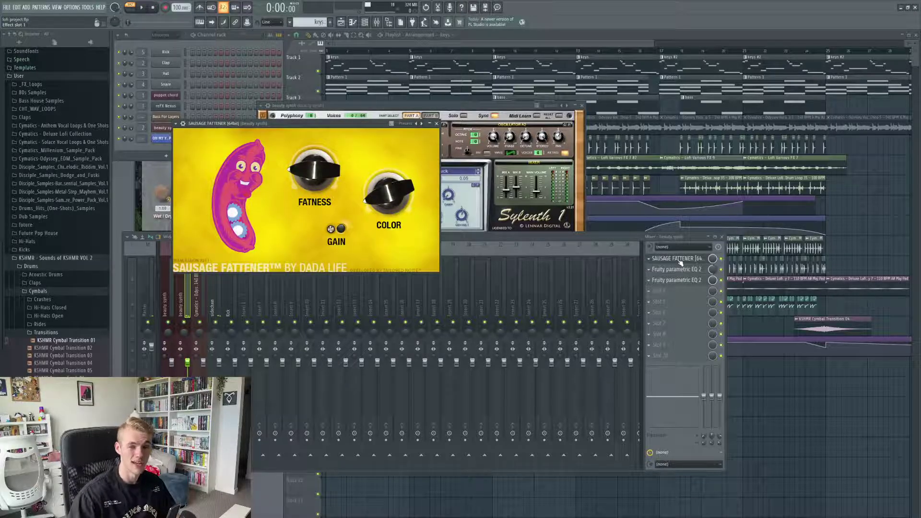
left_click(436, 123)
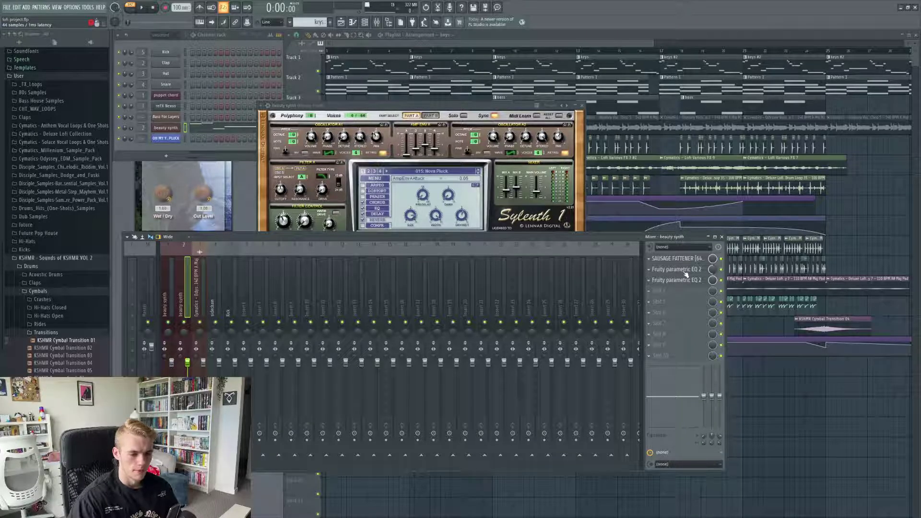
- Examine the curve and preset list of the first Fruity parametric EQ 2 on the beauty synth track, and close it
left_click(686, 271)
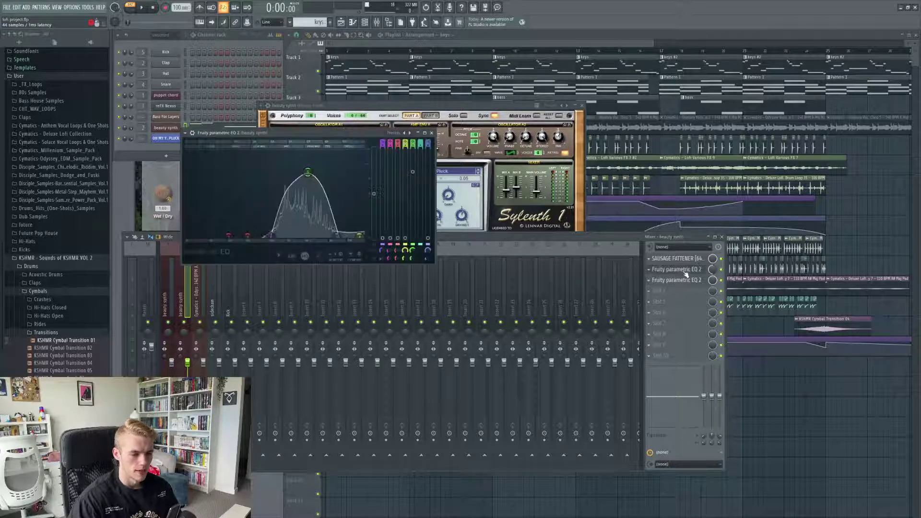
left_click(186, 133)
mouse_move(226, 161)
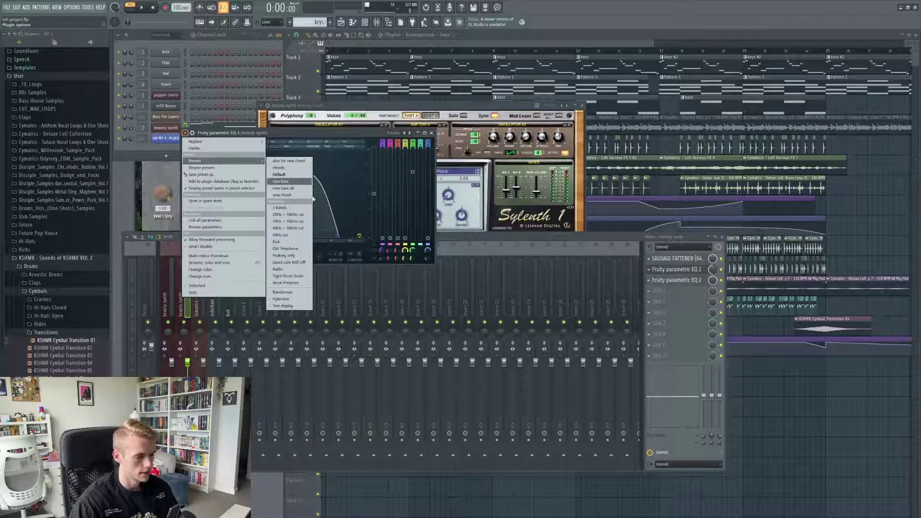
left_click(281, 181)
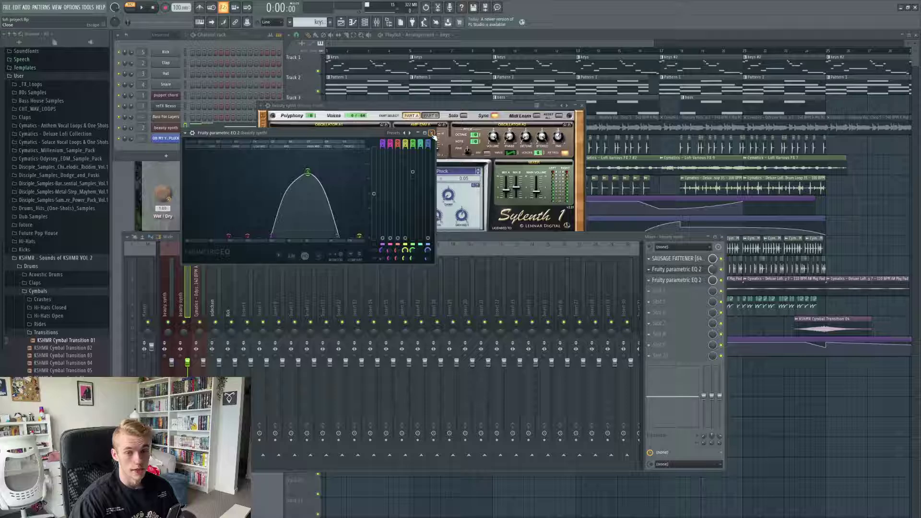
left_click(432, 133)
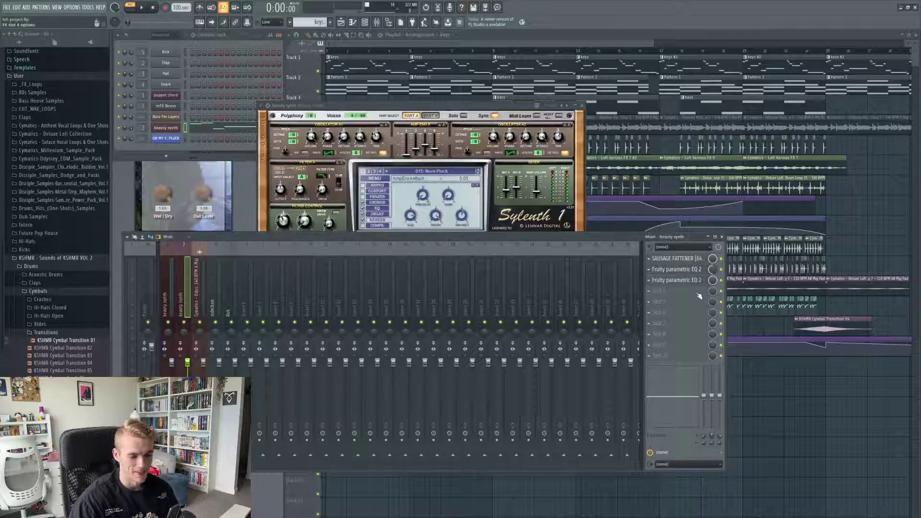
- Show the automation options for the first EQ's mix level and examine its automation clip in the playlist
right_click(713, 272)
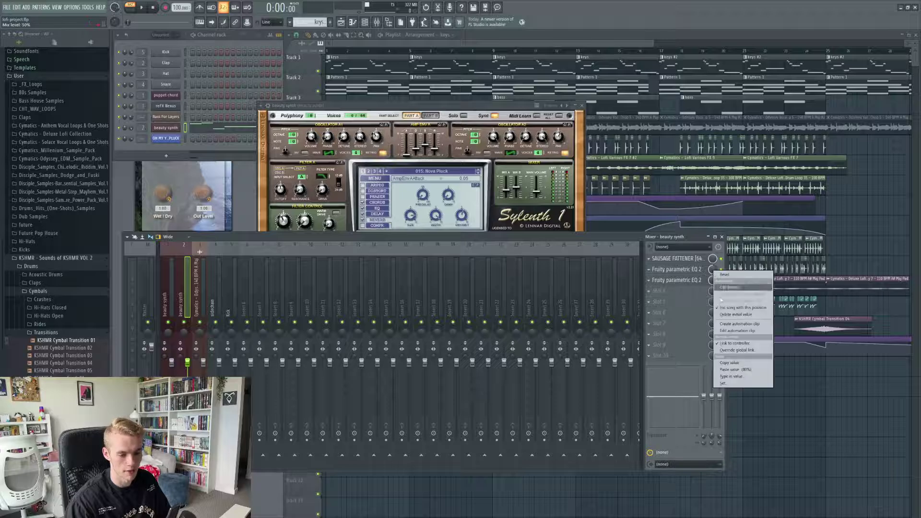
left_click(729, 326)
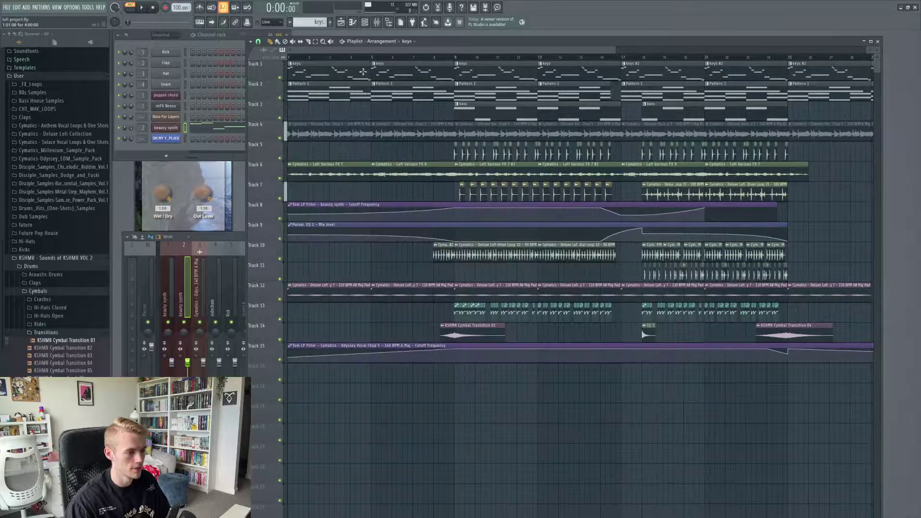
left_click_drag(561, 45, 598, 39)
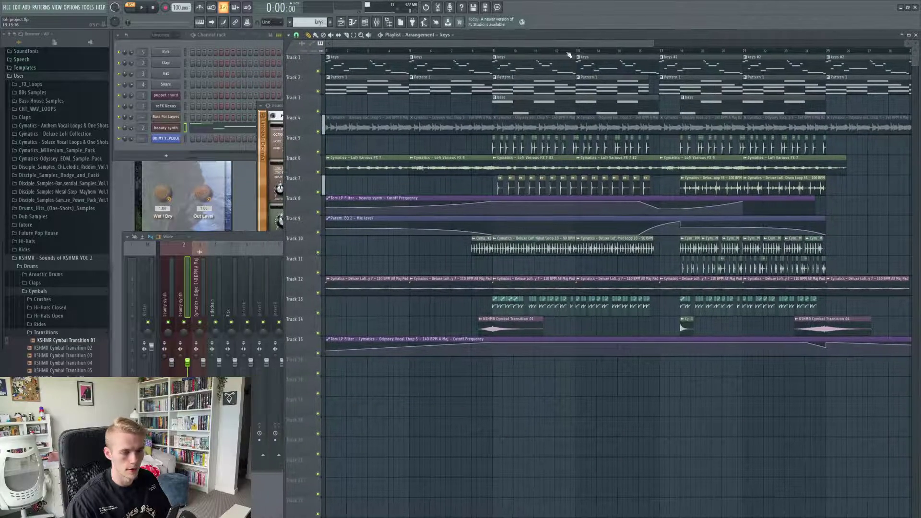
scroll(470, 65, "up", 3)
left_click_drag(405, 46, 369, 45)
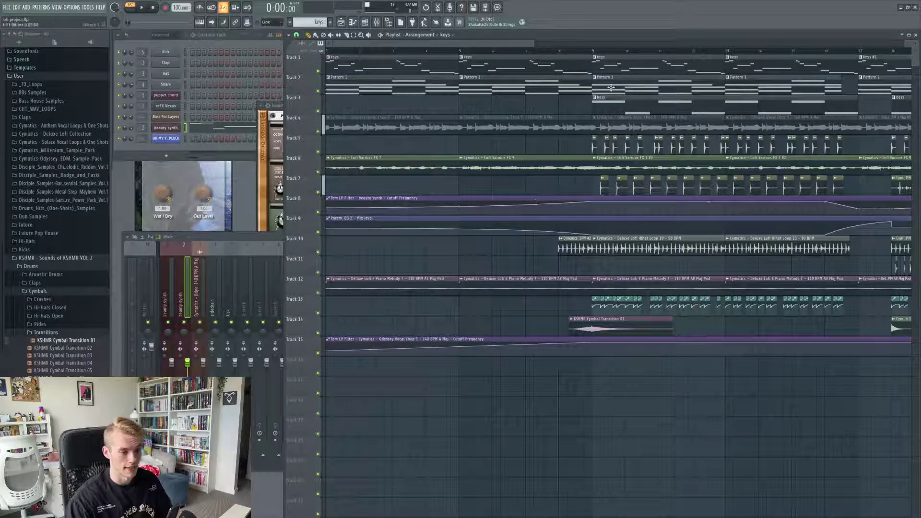
scroll(614, 204, "down", 1)
scroll(532, 194, "down", 1)
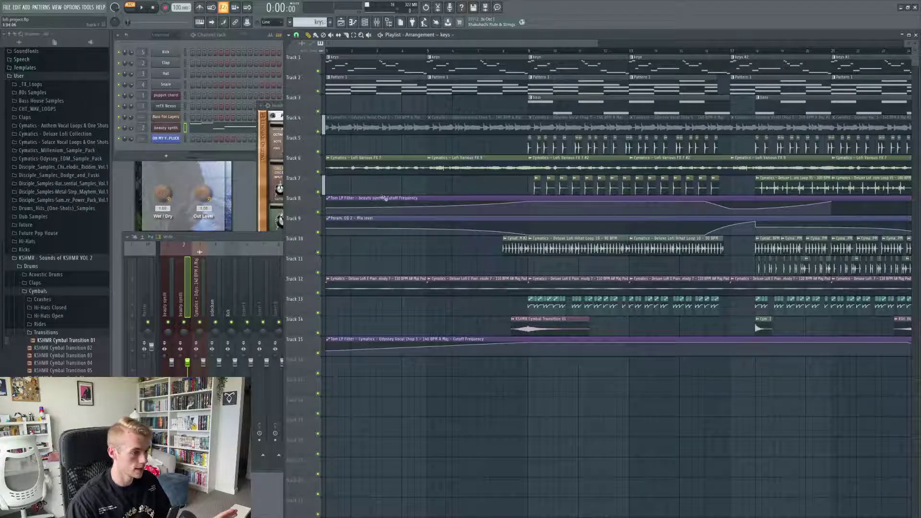
- Examine the curve of the second Fruity parametric EQ 2 on the beauty synth track and close it
key("F9")
left_click(672, 281)
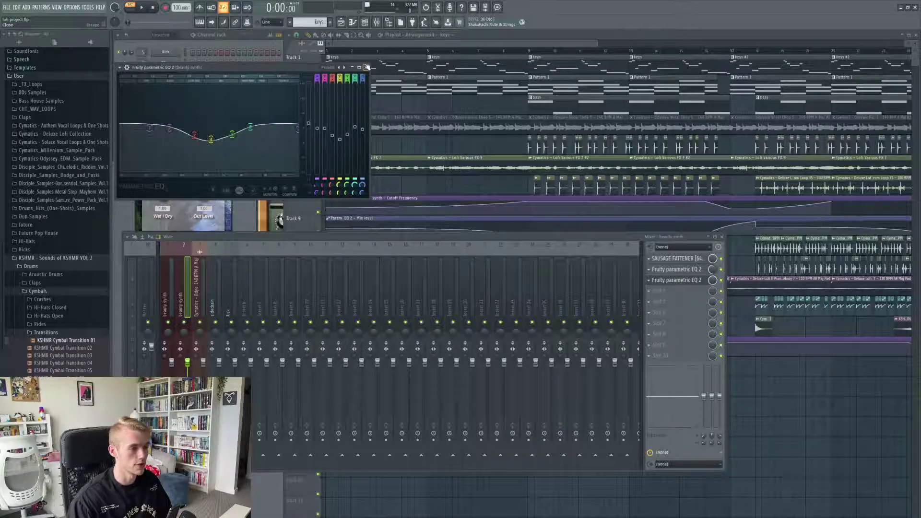
left_click(367, 68)
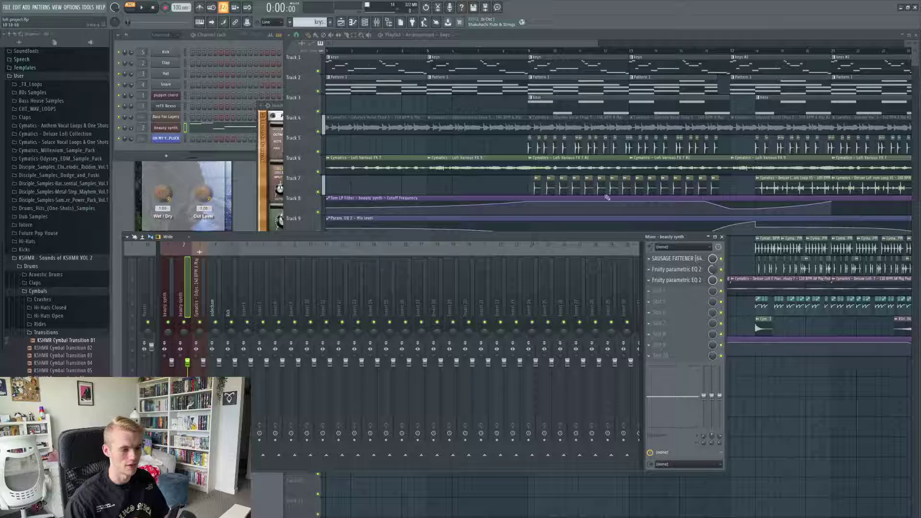
left_click(680, 280)
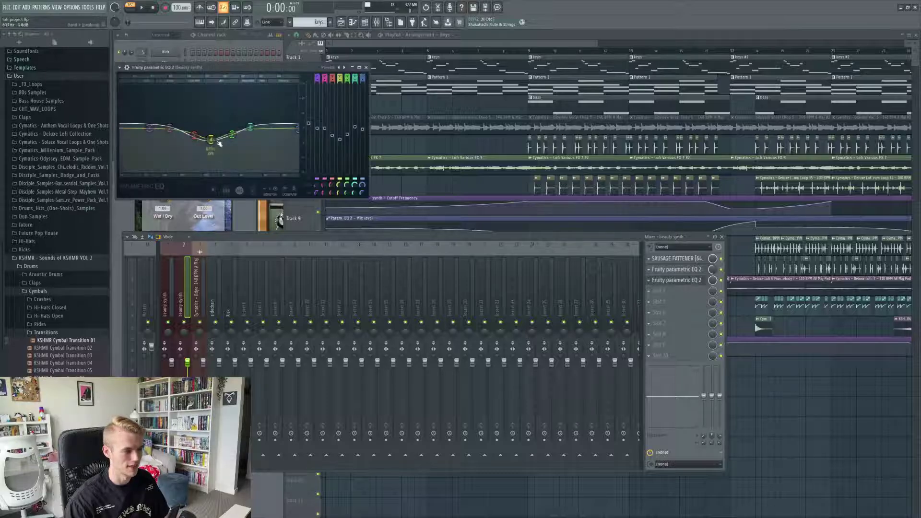
left_click(367, 69)
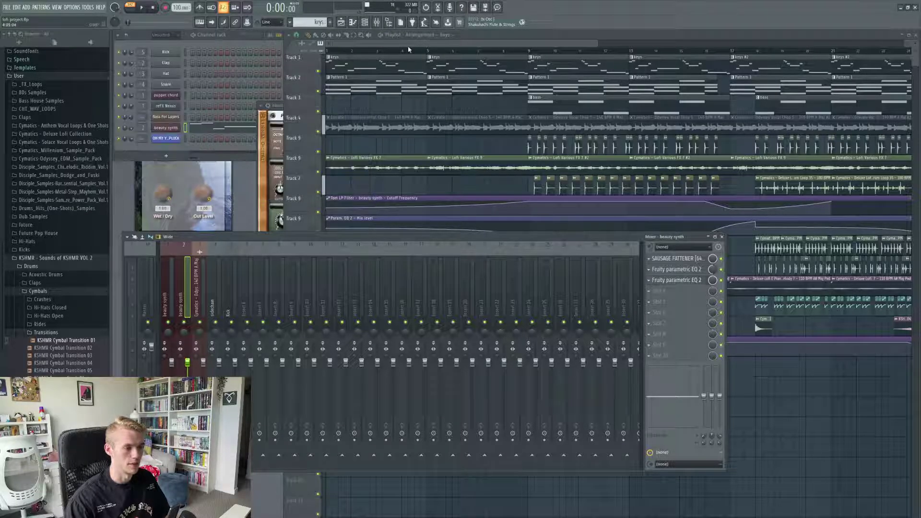
- View the beauty synth filter automation in the playlist and the effects chain of the first beauty synth mixer track
left_click(360, 61)
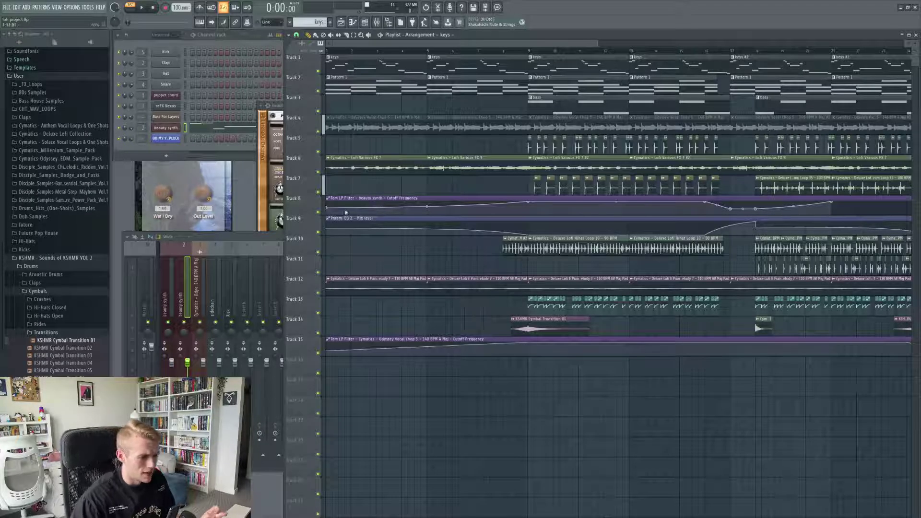
left_click(228, 261)
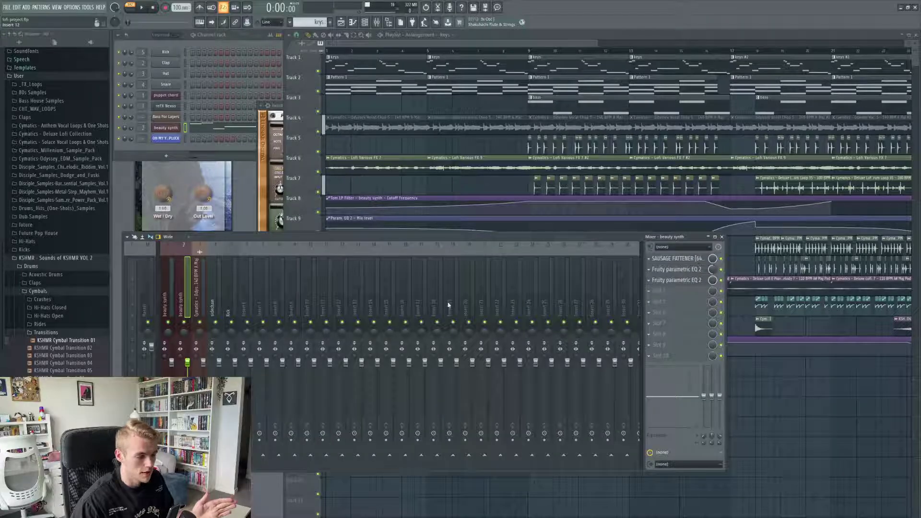
left_click(168, 305)
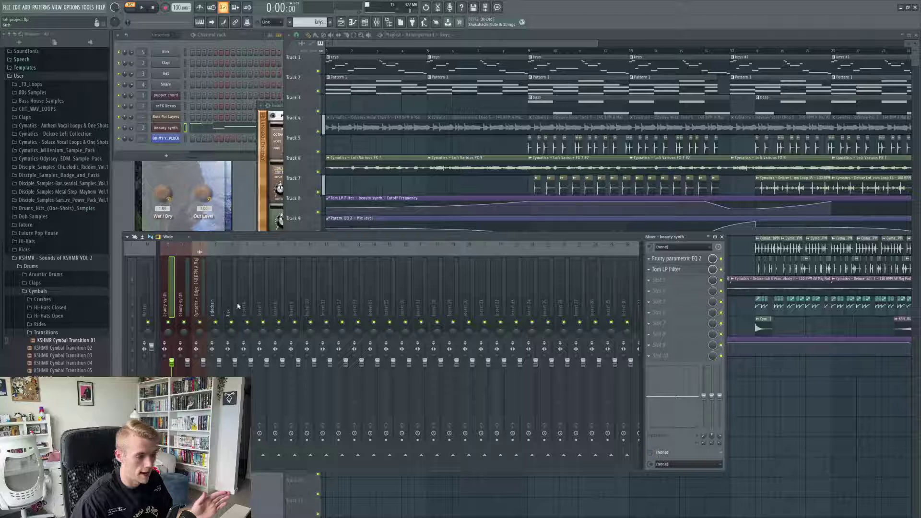
- Examine the cutoff and wet/dry settings of the Tom LP Filter on the beauty synth mixer track, and close it
left_click(667, 269)
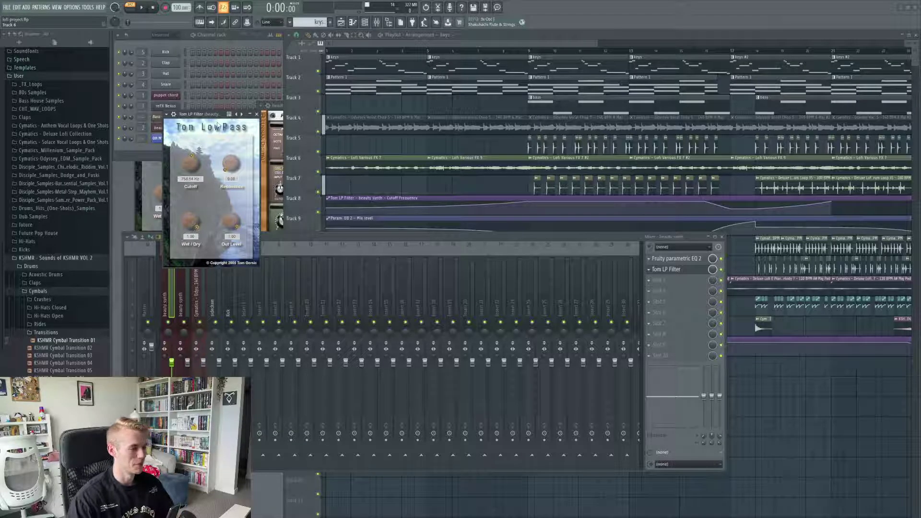
left_click_drag(194, 114, 196, 116)
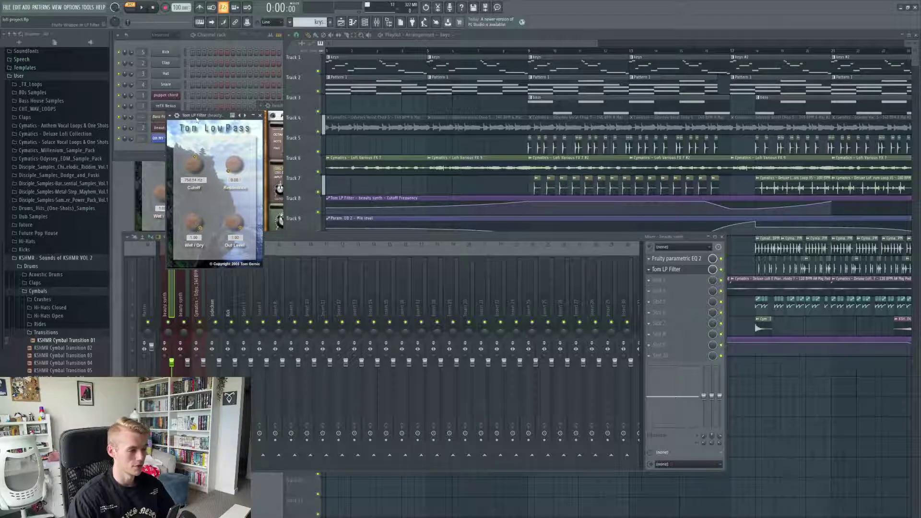
left_click(256, 115)
- Switch playback to song mode and view more of the arrangement in the playlist
left_click(368, 59)
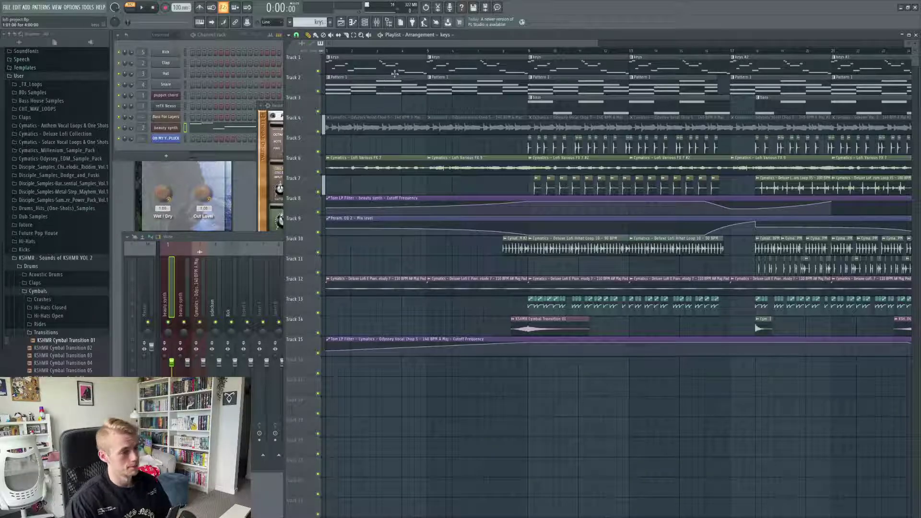
key("l")
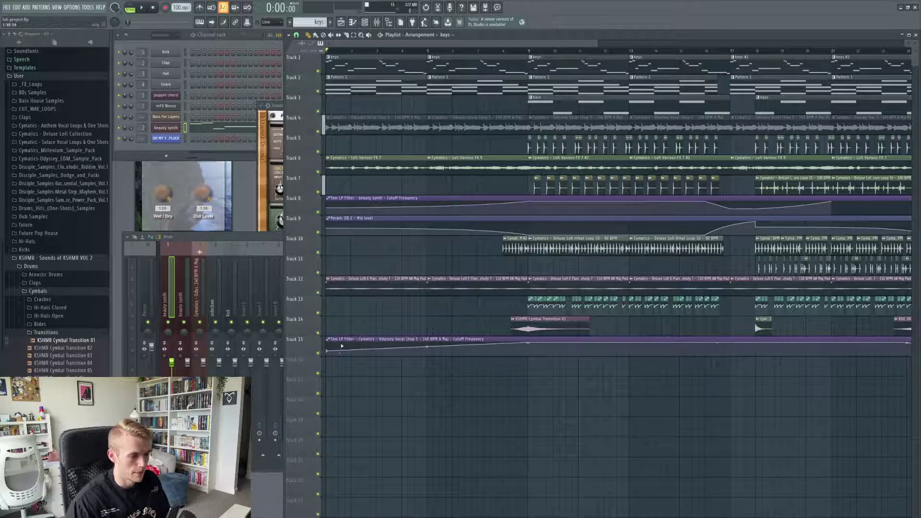
scroll(398, 257, "down", 3)
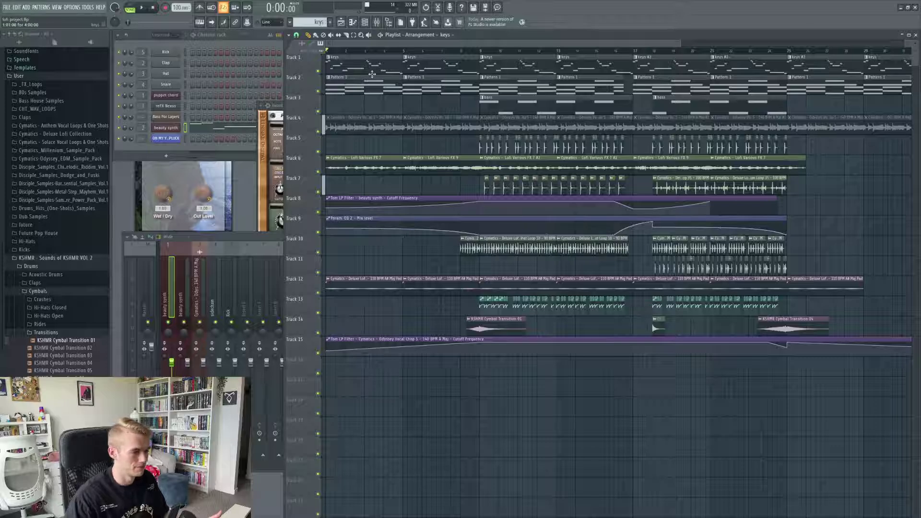
- Preview the Cymatics Lofi Various FX 7 sample on track 6, then view the Lofi Various FX 9 sample and close it
double_click(377, 165)
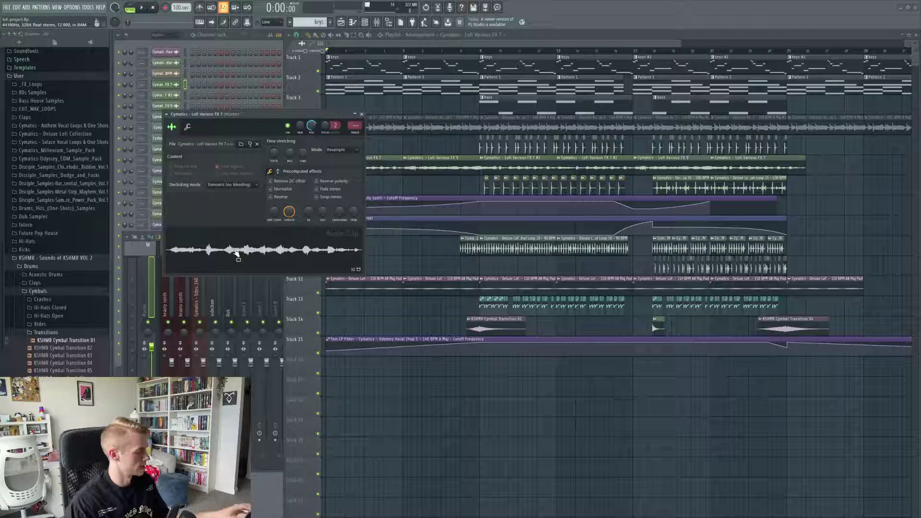
left_click(236, 253)
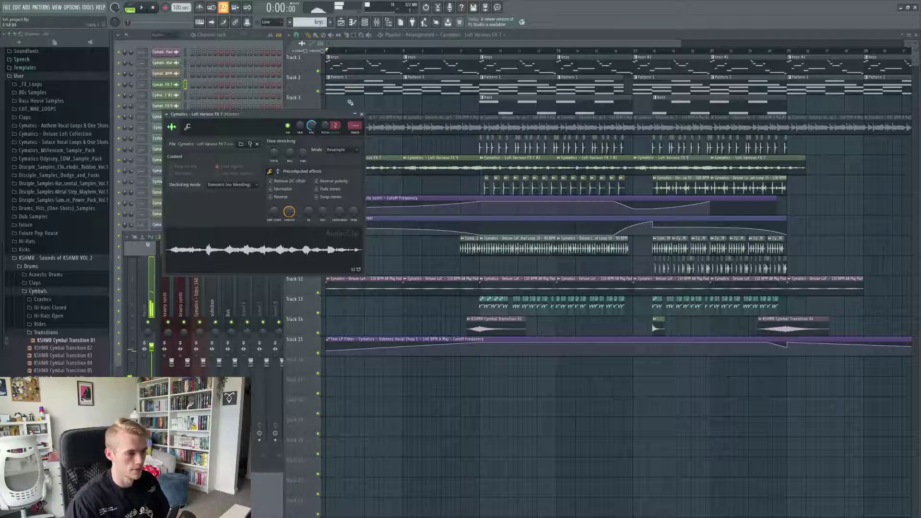
left_click(361, 114)
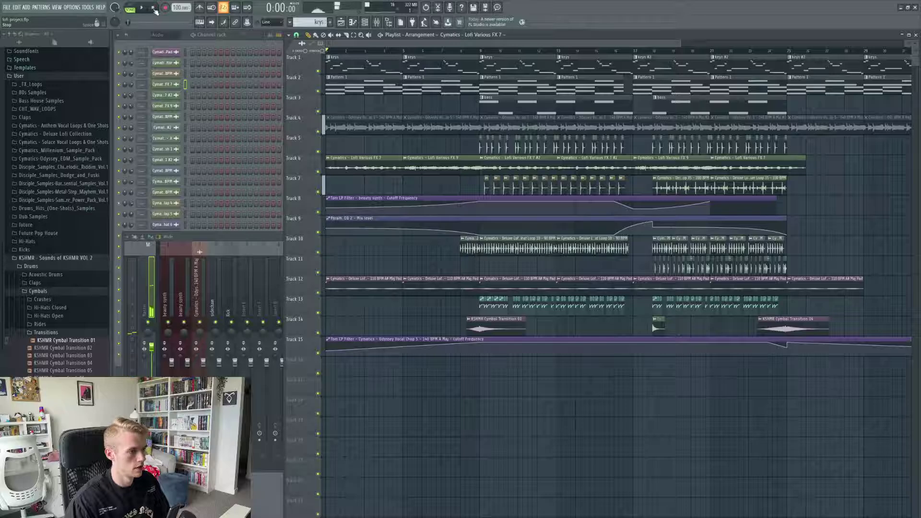
double_click(443, 167)
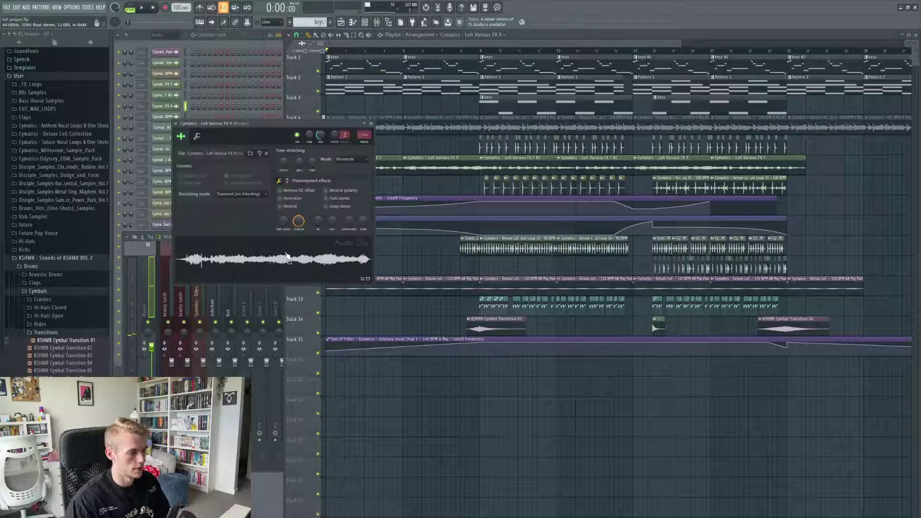
left_click(370, 124)
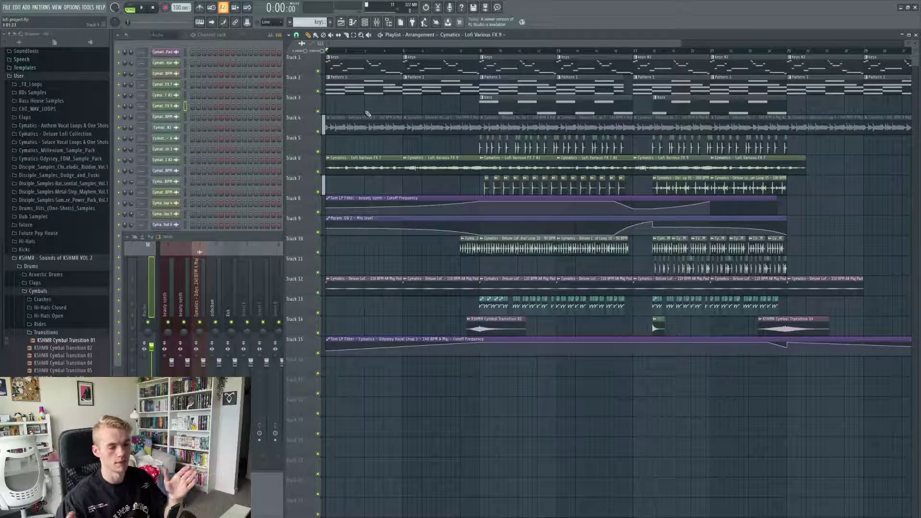
- Select the bass pattern at bar 9 and examine the Bass For Layers notes in the piano roll
scroll(411, 129, "up", 2)
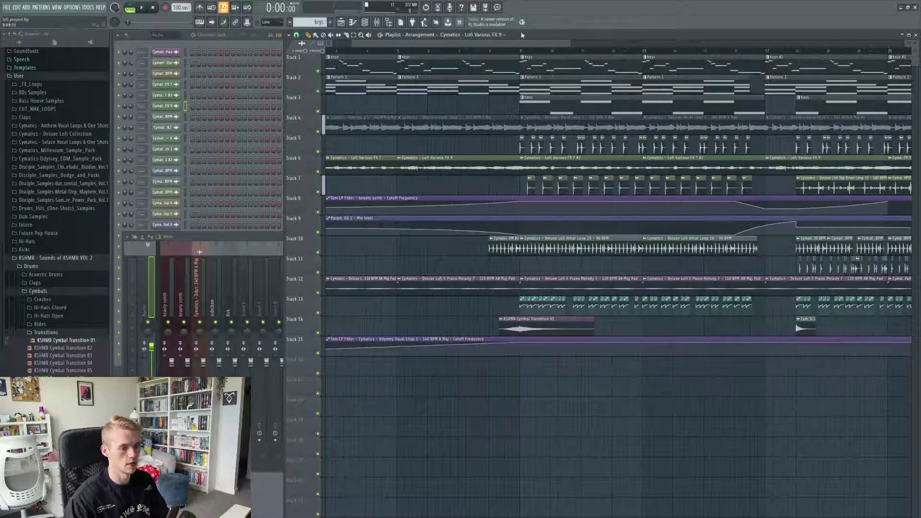
left_click_drag(495, 44, 513, 43)
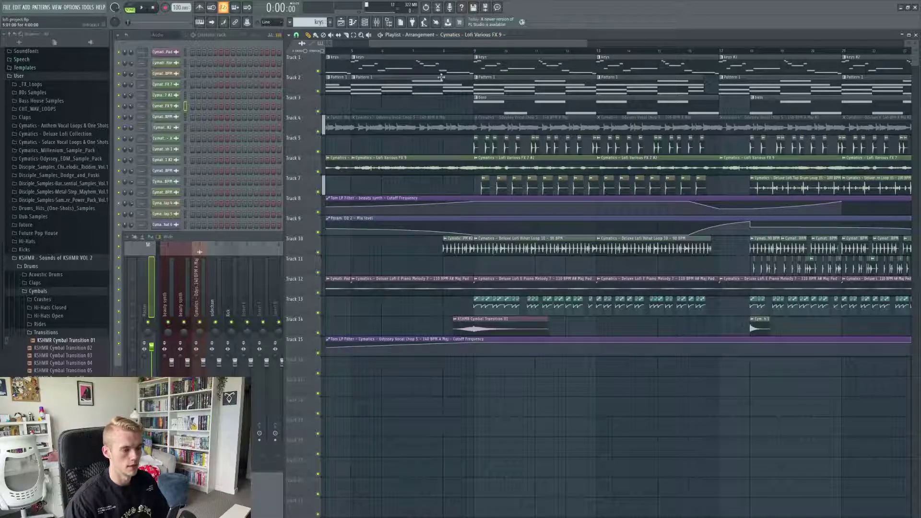
scroll(513, 182, "up", 2)
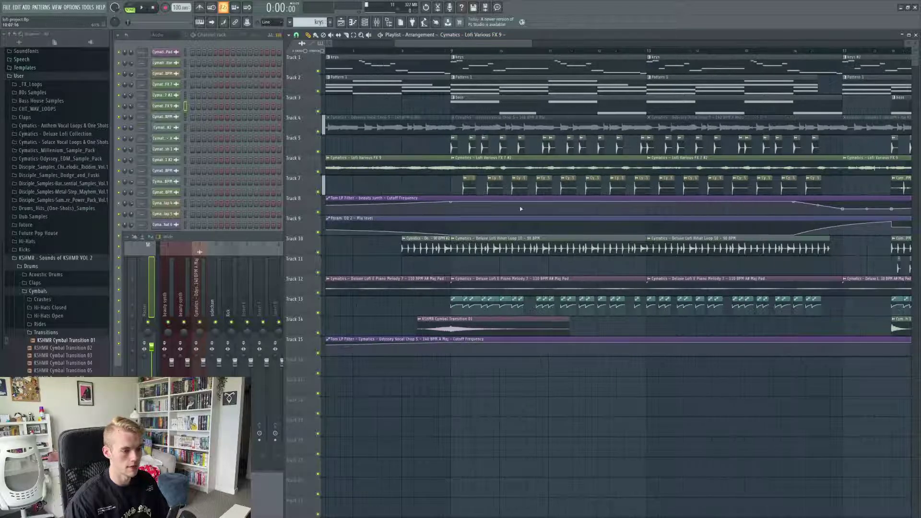
left_click(469, 101)
left_click(216, 117)
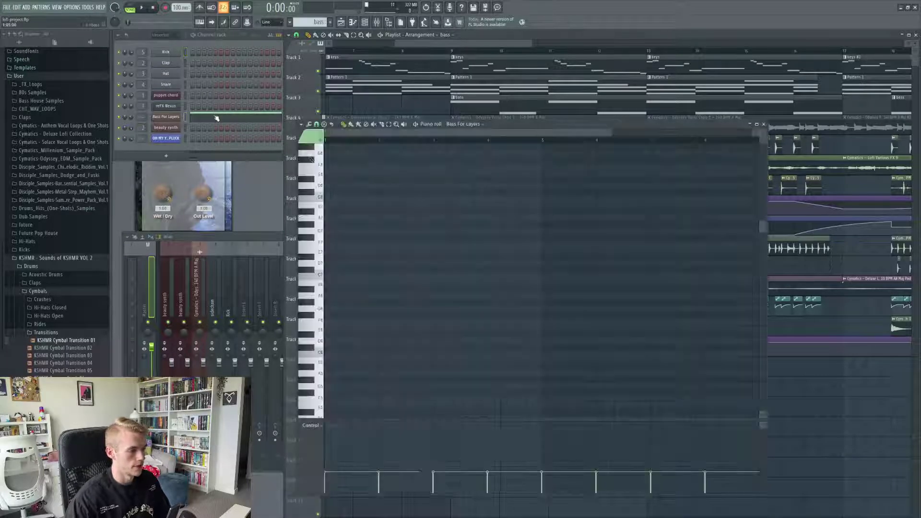
scroll(493, 249, "down", 2)
scroll(478, 248, "up", 3)
scroll(478, 248, "down", 6)
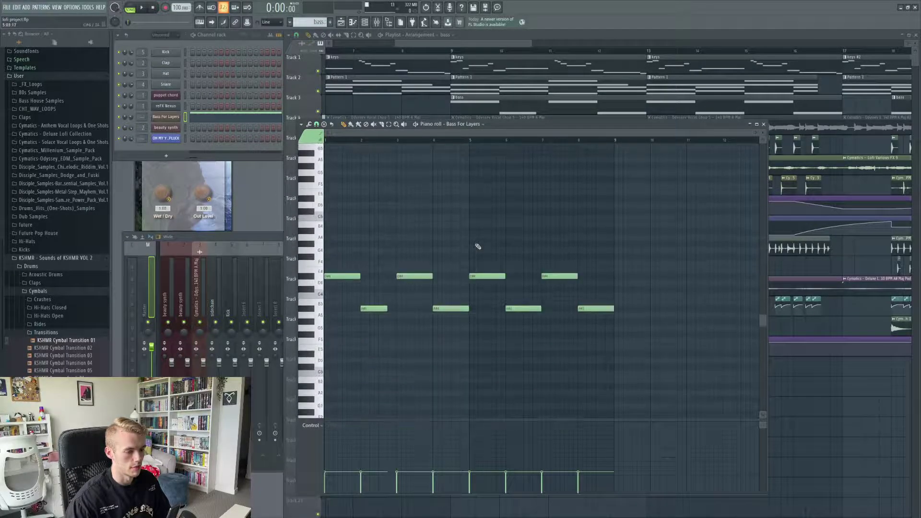
- Switch to pattern mode, play back the bass notes, and stop and close the piano roll
left_click(129, 7)
left_click(143, 8)
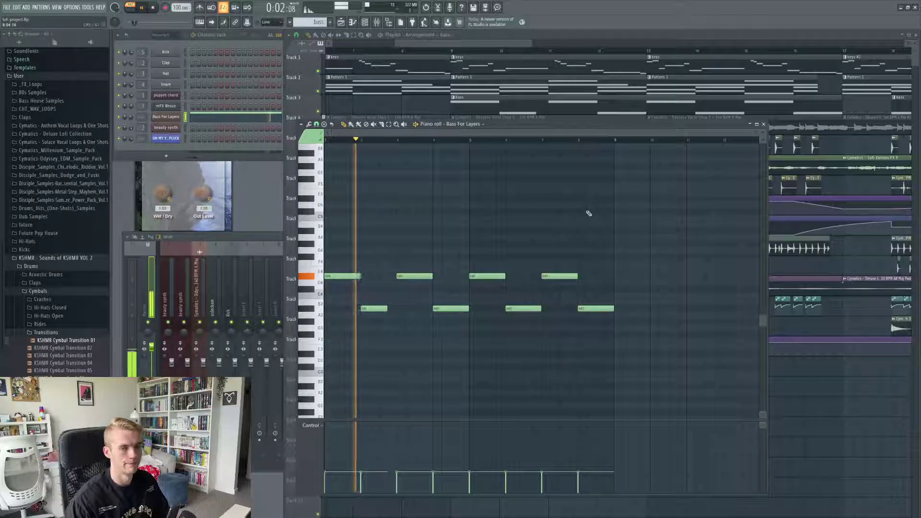
left_click(153, 7)
left_click(764, 124)
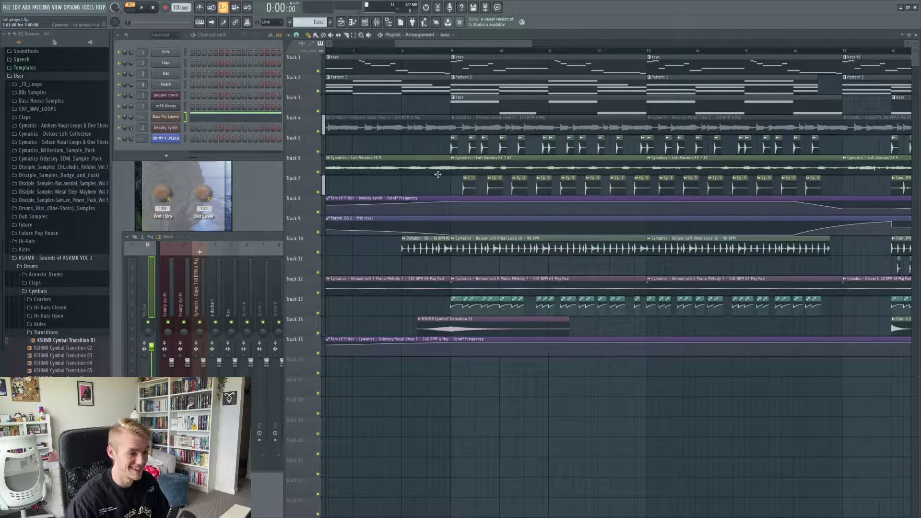
- Select the keys clip and Pattern 1 clip at bar 9 to view their channels
left_click(475, 70)
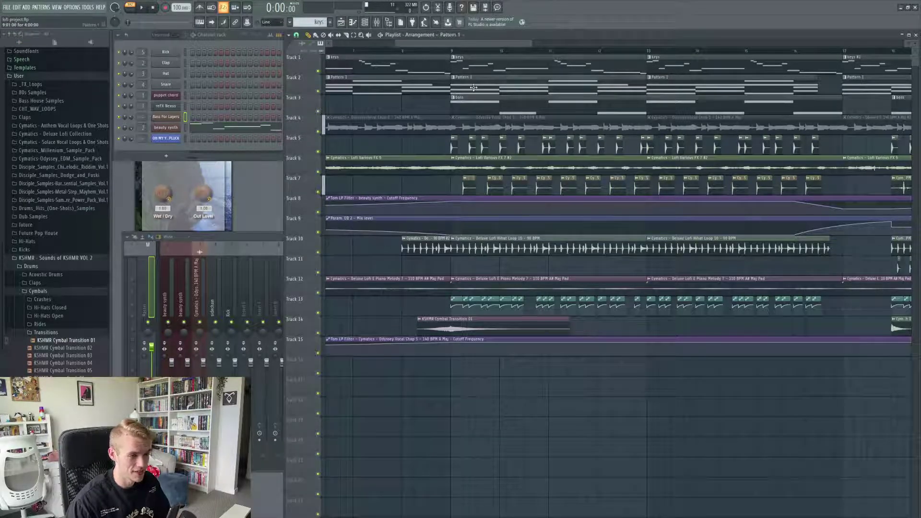
left_click(473, 87)
scroll(501, 150, "down", 3, "ctrl")
scroll(507, 156, "up", 3, "ctrl")
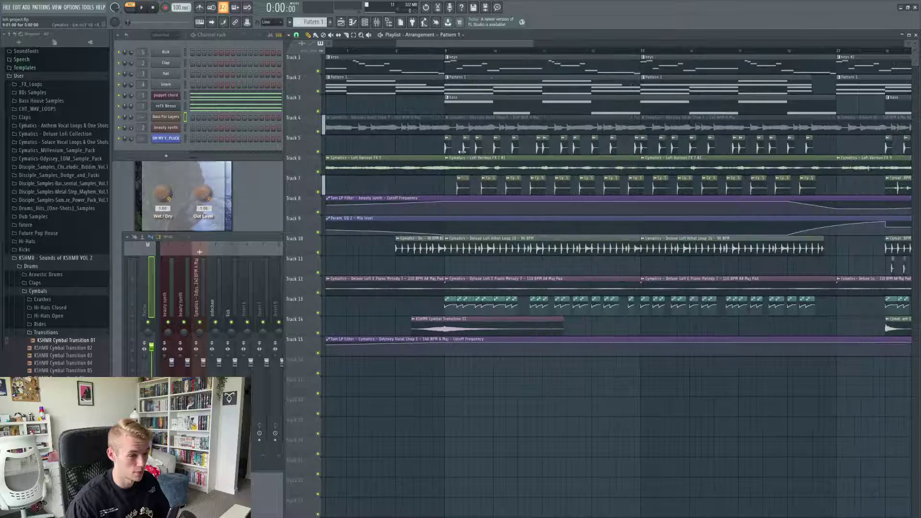
- Preview the short Cymatics Deluxe Lofi Hihat Loop 10 clip on track 10 and close its sample window
scroll(449, 240, "down", 2, "ctrl")
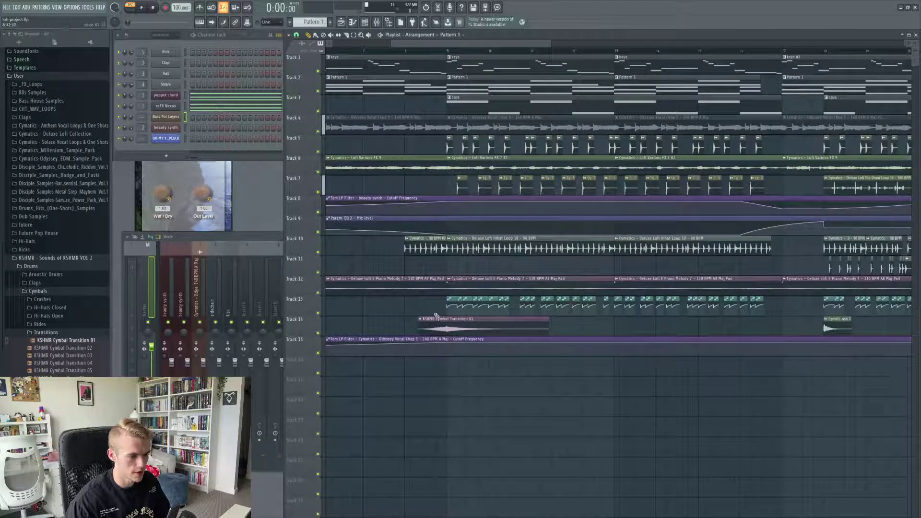
double_click(427, 248)
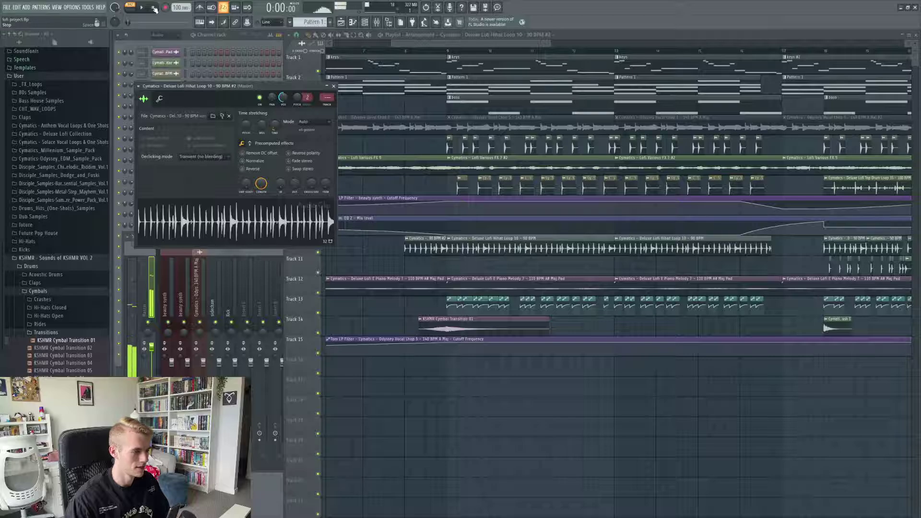
left_click(333, 85)
- Examine the placement of the drum hits, lofi claps, hi-hat loops and sidechain volume clips in the section starting at bar 9
scroll(490, 198, "down", 3)
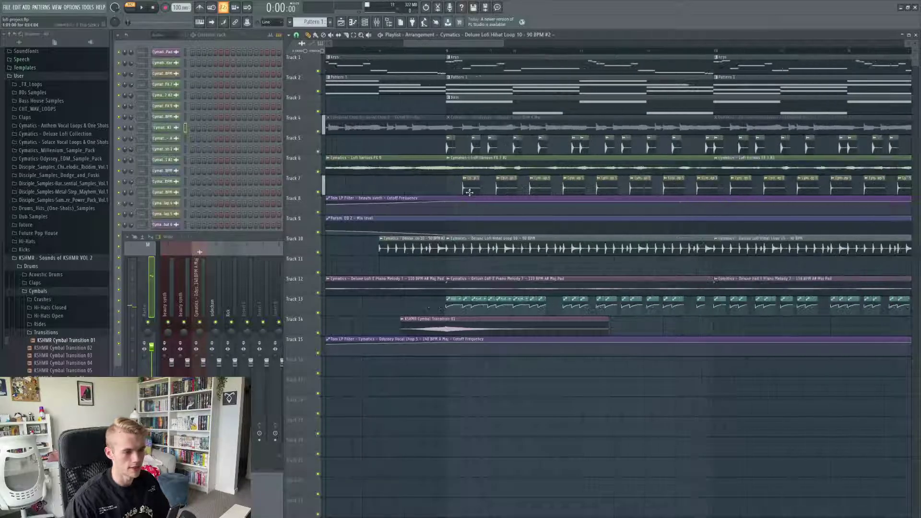
scroll(490, 198, "up", 4)
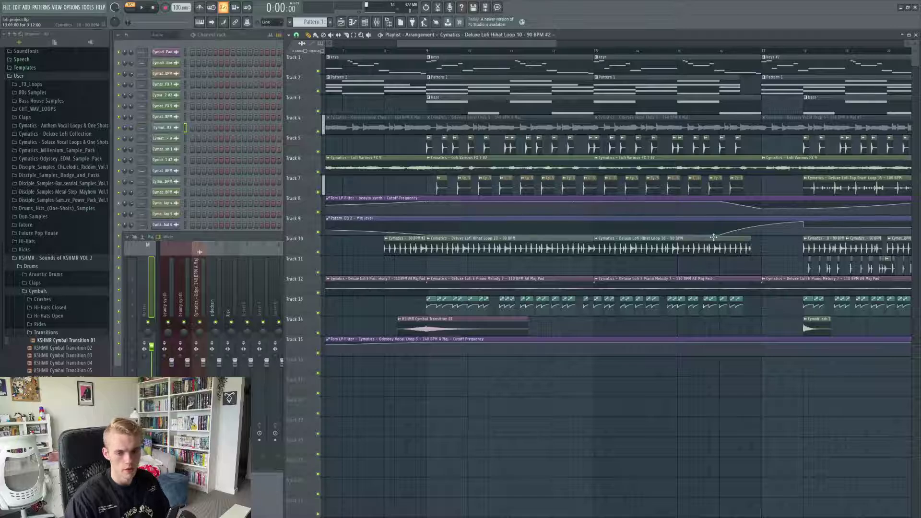
scroll(668, 199, "down", 2)
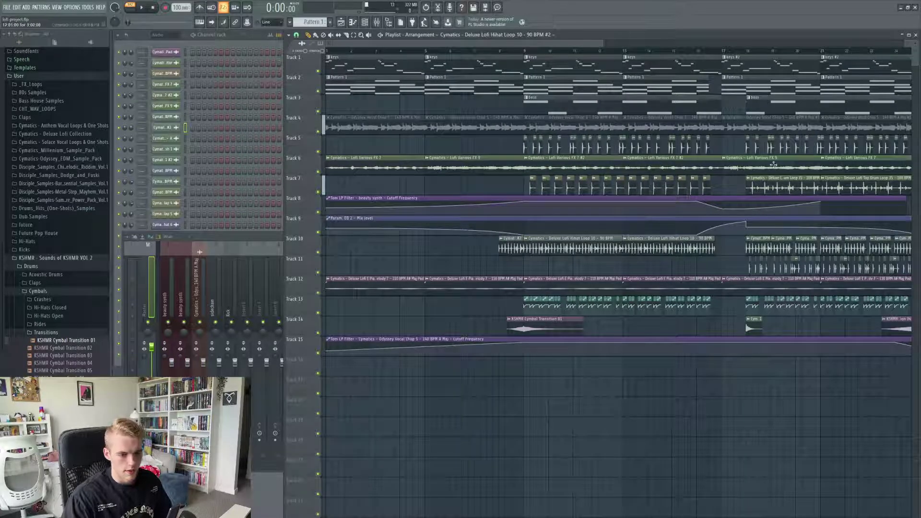
scroll(589, 204, "up", 4)
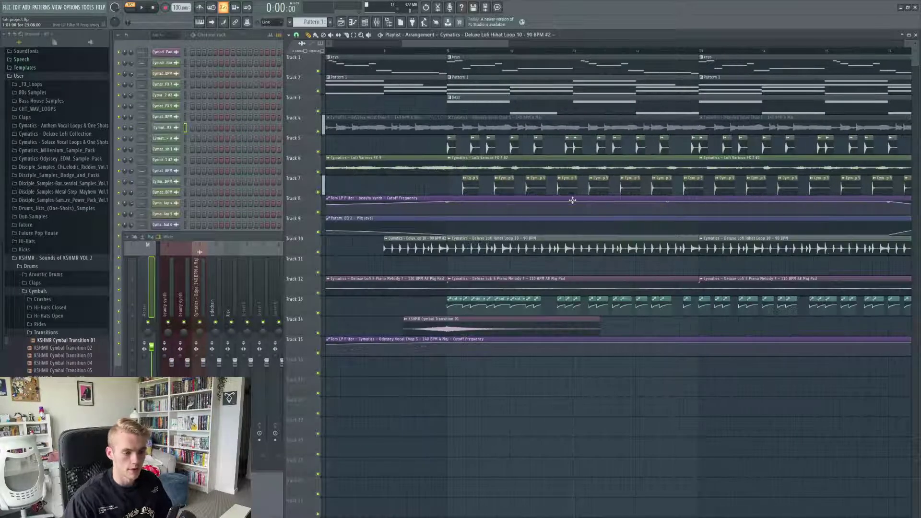
scroll(494, 195, "up", 4)
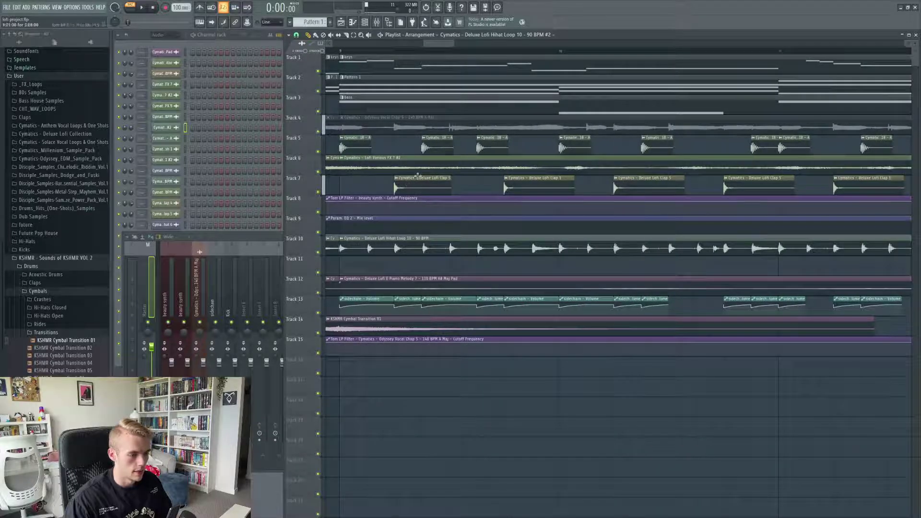
scroll(452, 207, "down", 3)
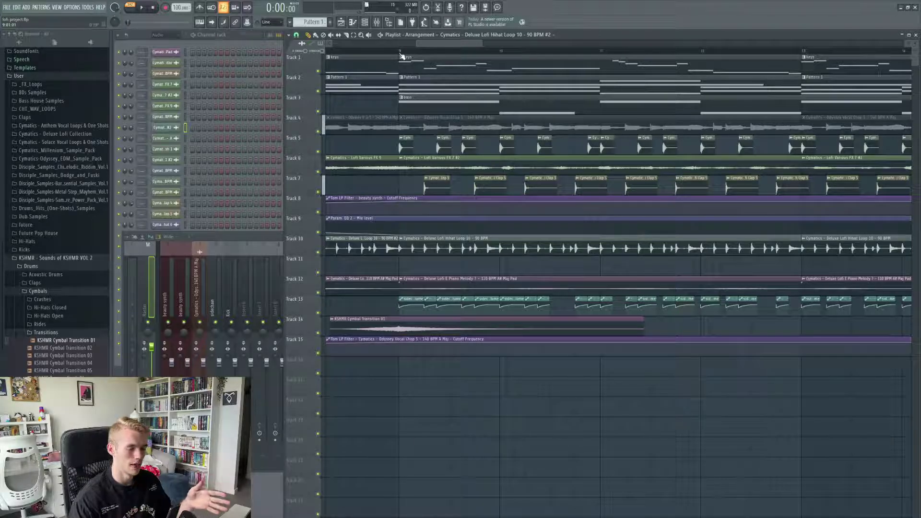
scroll(479, 150, "down", 2)
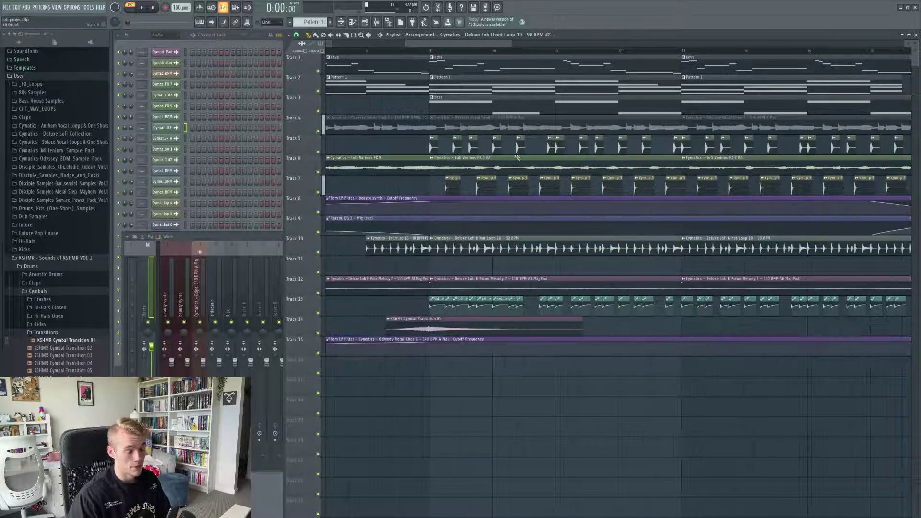
scroll(455, 307, "up", 3)
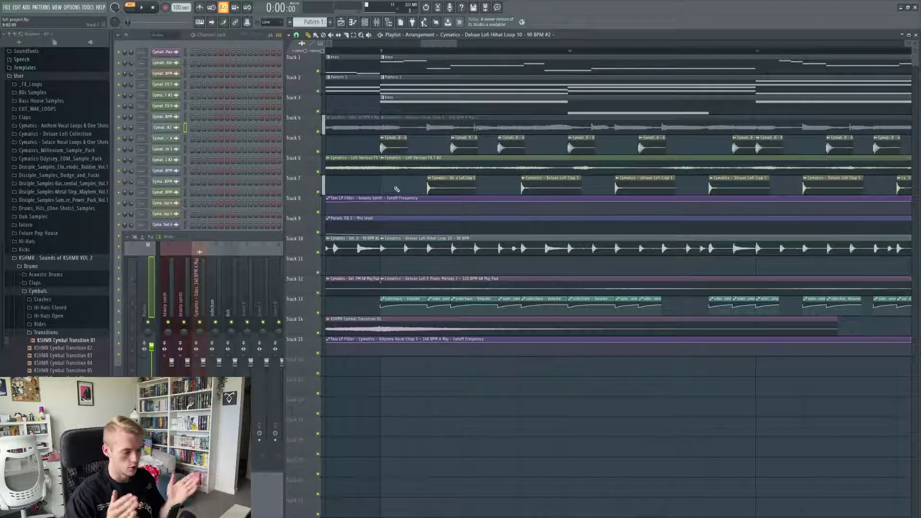
scroll(420, 167, "down", 3, "ctrl")
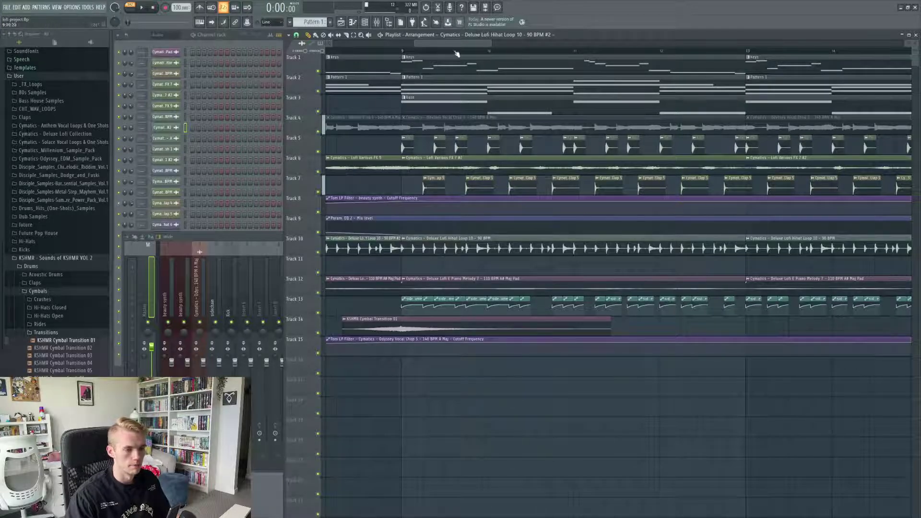
- Play the arrangement from bar 5 and follow the playback into the drum section starting at bar 9
left_click_drag(453, 44, 459, 44)
scroll(493, 122, "down", 3)
left_click_drag(401, 45, 329, 57)
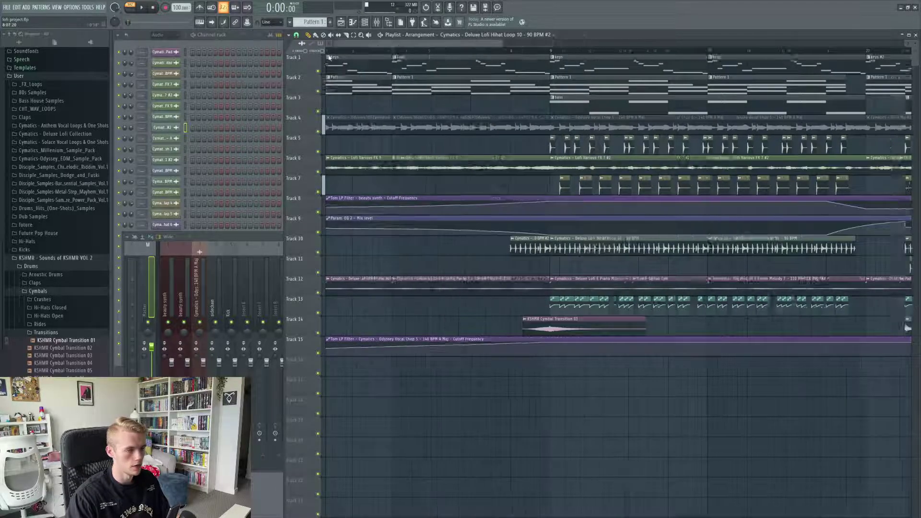
left_click(422, 51)
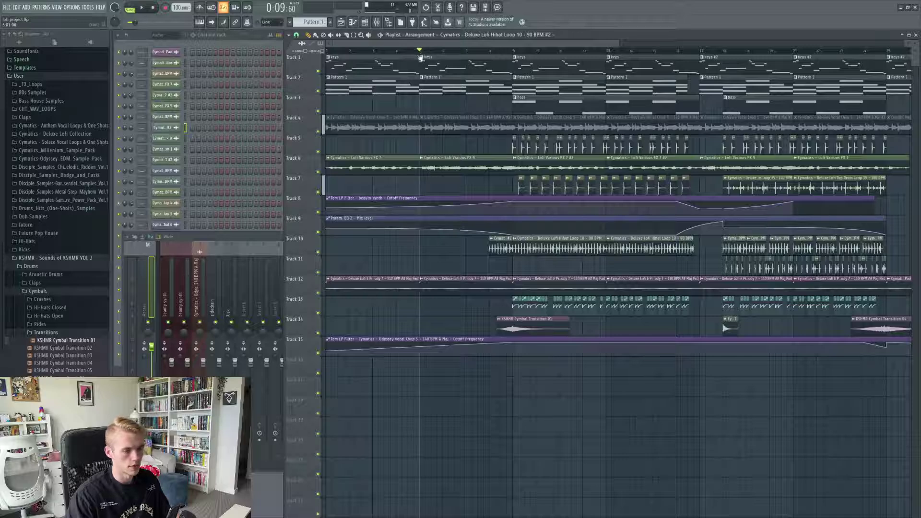
key("space")
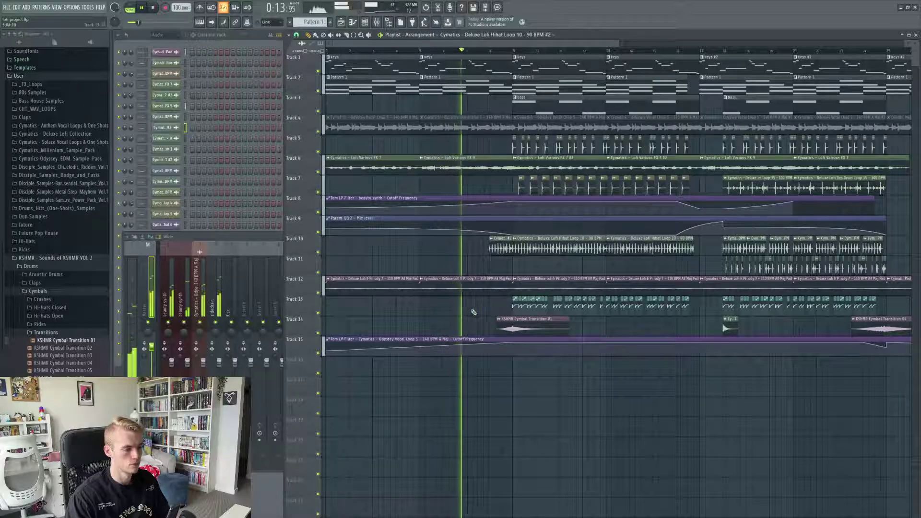
left_click_drag(501, 45, 526, 45)
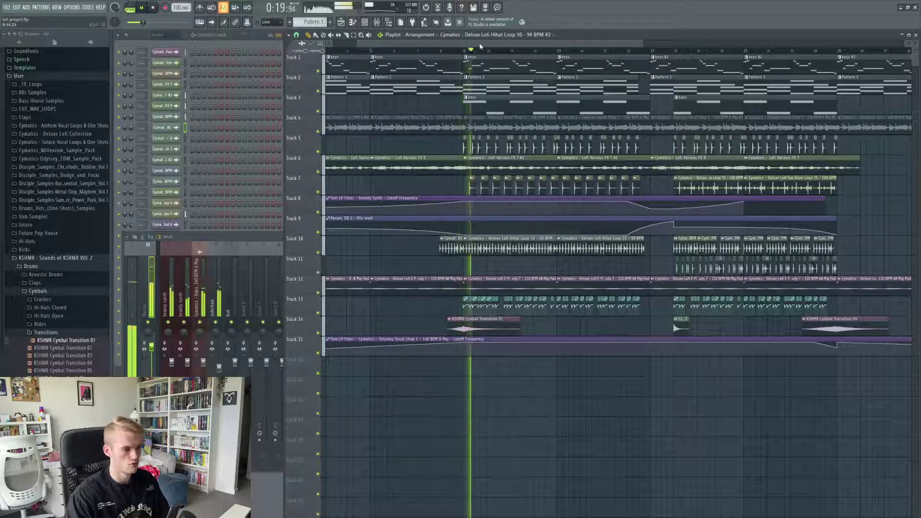
left_click_drag(518, 43, 532, 43)
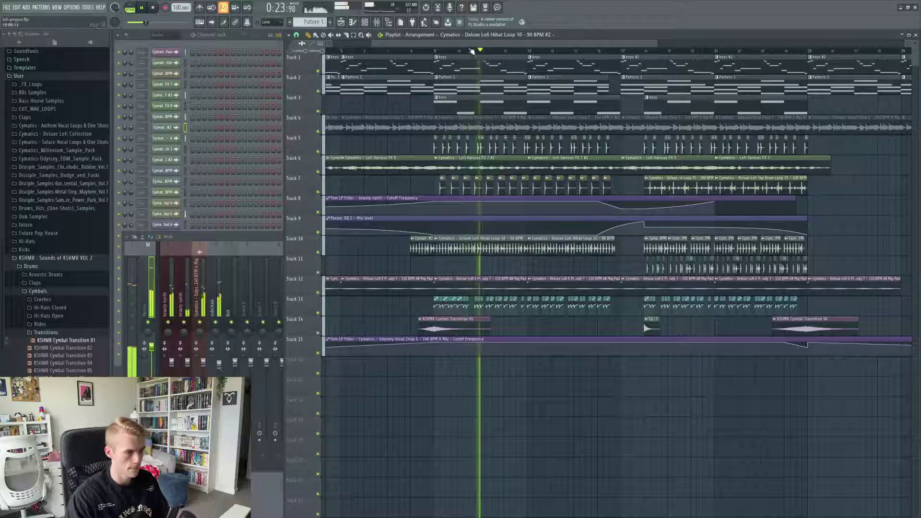
- Follow the playback past bar 13, select the keys clip, stop playing and show the beauty synth mixer track's effects
left_click_drag(493, 43, 512, 44)
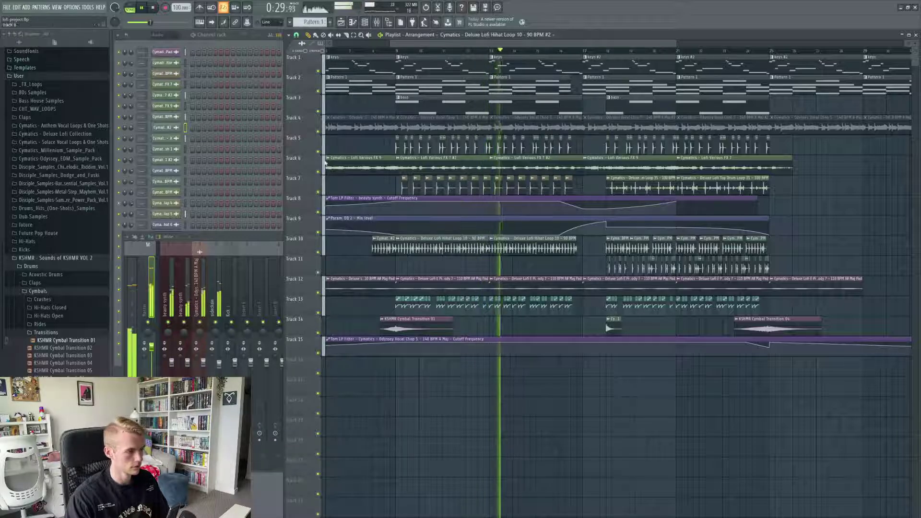
left_click(455, 65)
key("space")
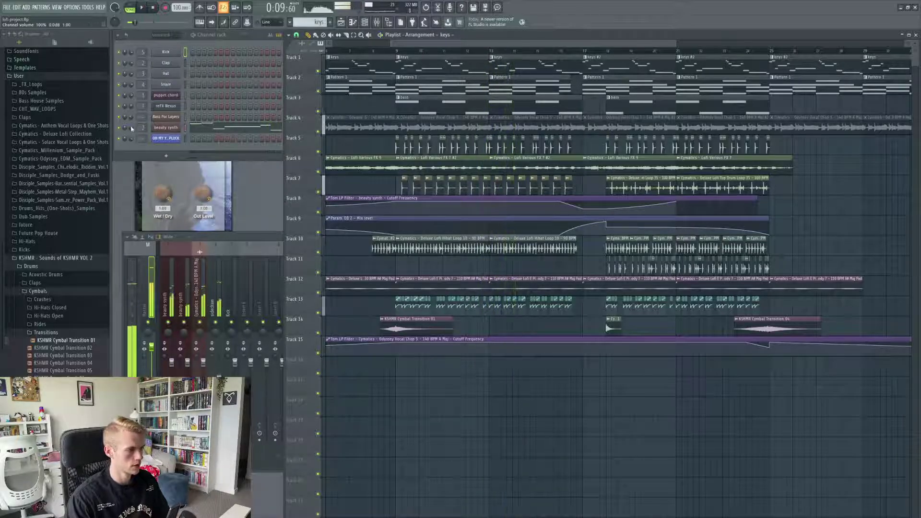
left_click(190, 298)
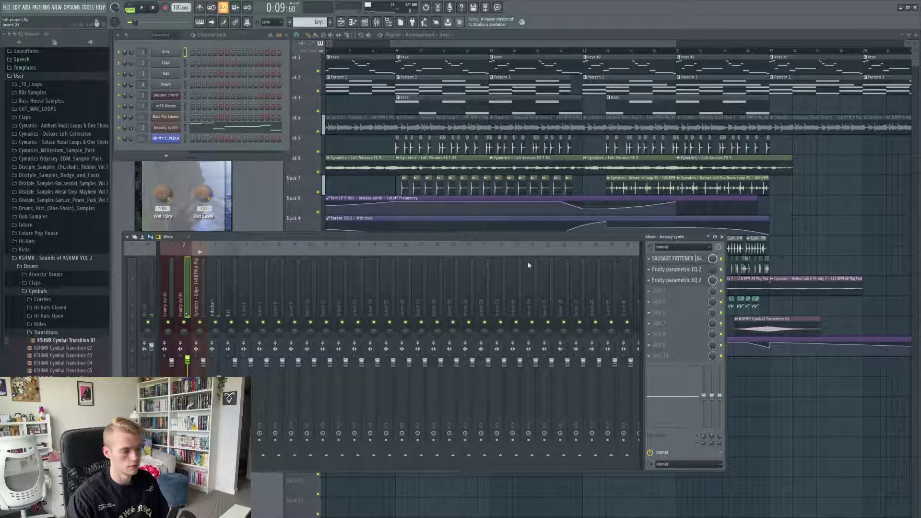
- Preview the Cymatics Deluxe Lofi E Piano Melody 7 clip on track 12, close its sample window and stop playback
left_click_drag(435, 45, 448, 45)
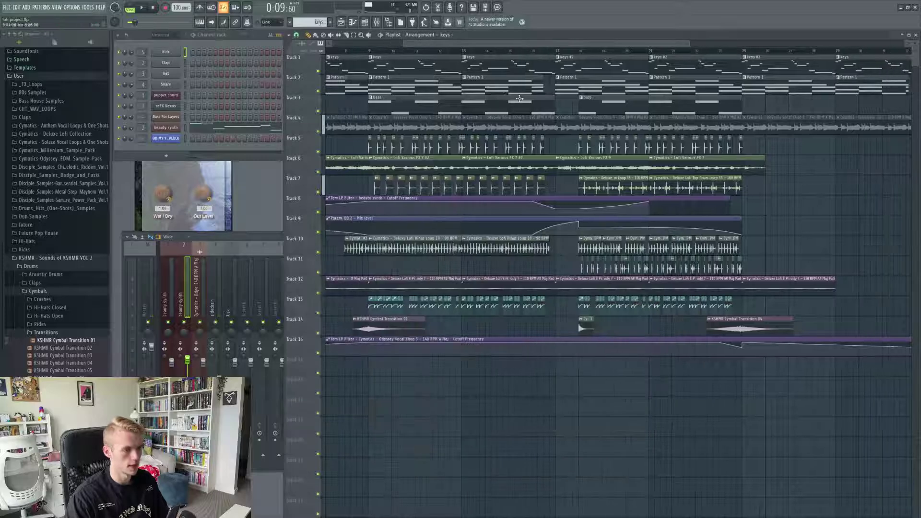
scroll(471, 139, "up", 3)
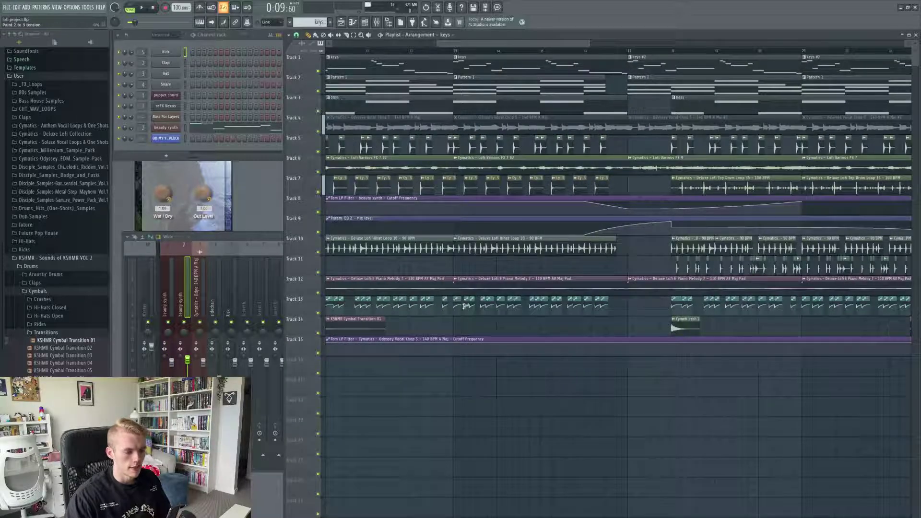
double_click(481, 282)
left_click(251, 251)
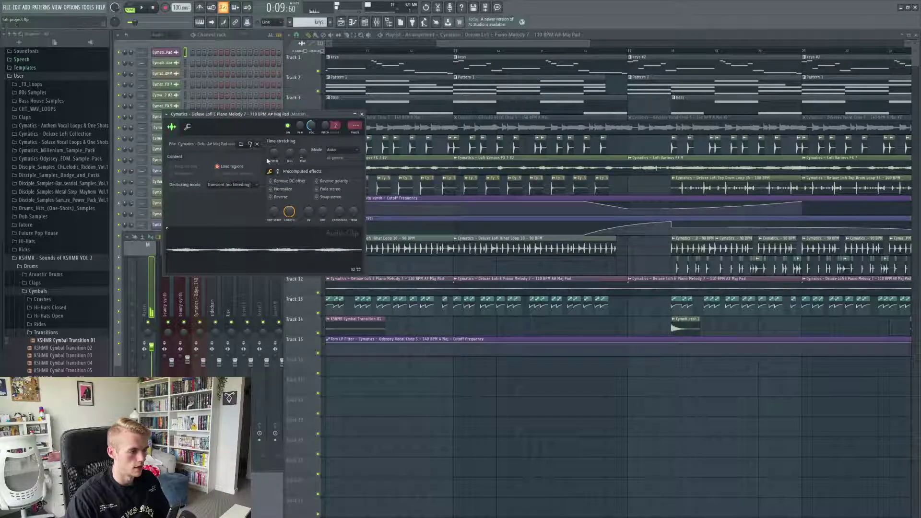
left_click(360, 114)
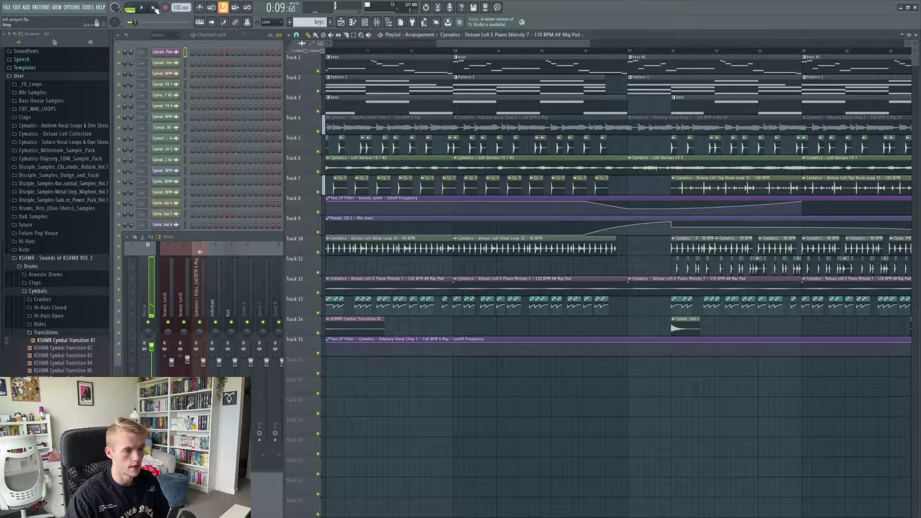
left_click(156, 9)
- Examine the transition out of the first drum section and place the playhead at the start of bar 17
scroll(482, 93, "right", 2)
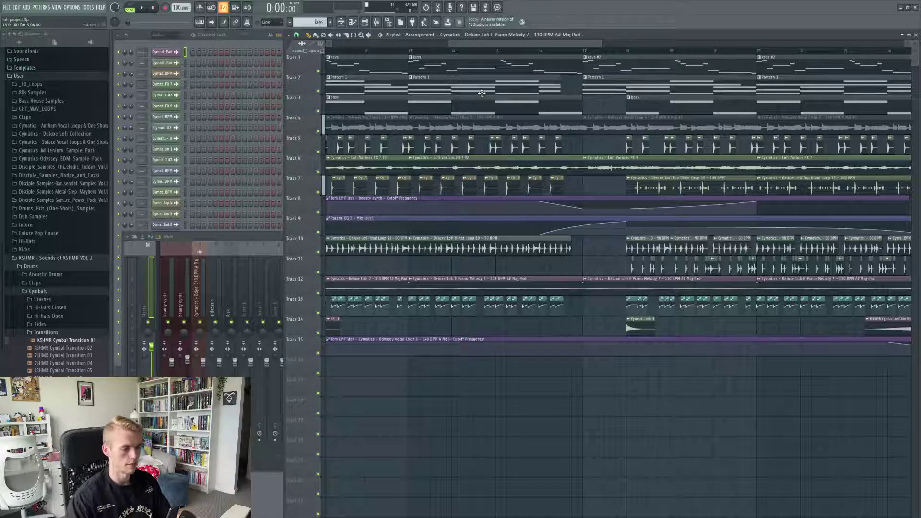
scroll(771, 198, "down", 2)
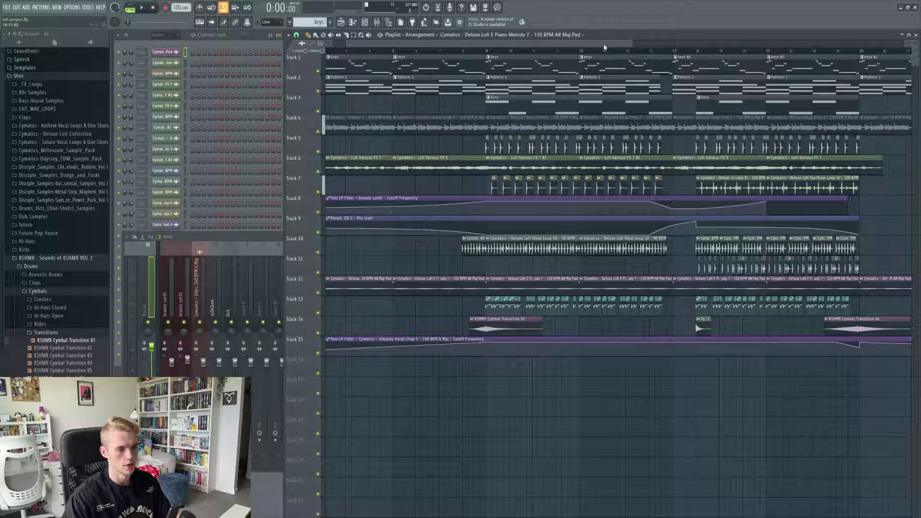
left_click_drag(604, 48, 653, 67)
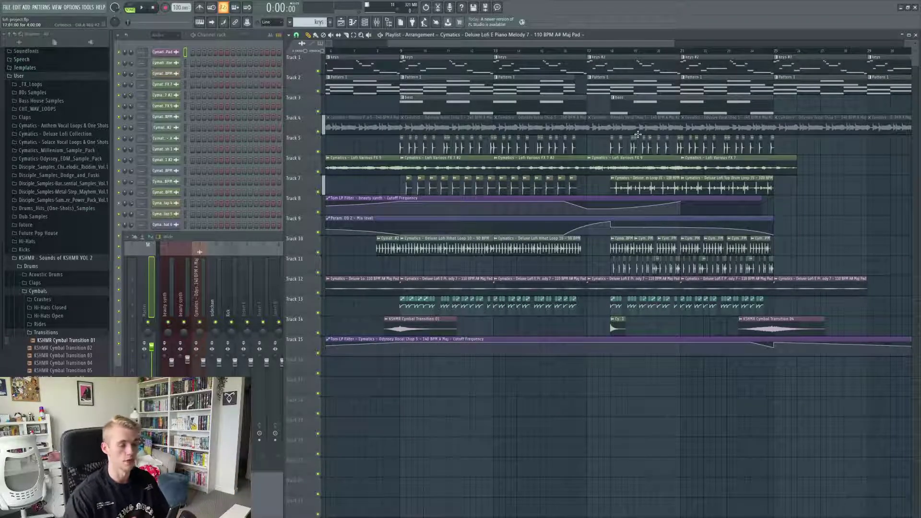
scroll(651, 132, "up", 2)
left_click_drag(576, 44, 604, 51)
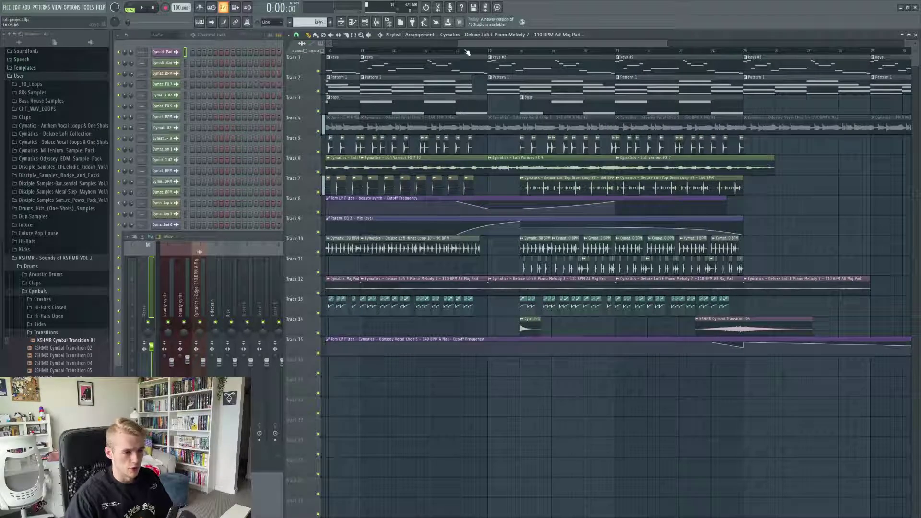
left_click(403, 50)
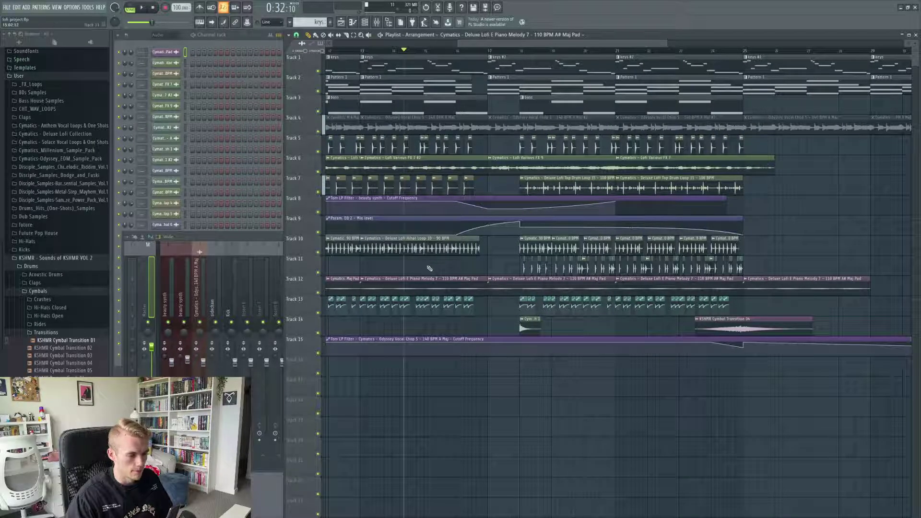
left_click(460, 52)
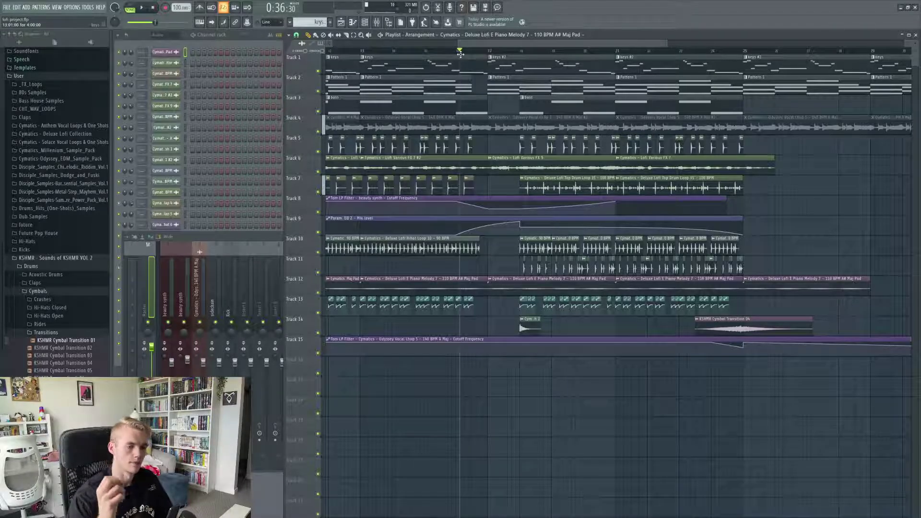
mouse_move(489, 50)
left_mouse_down()
mouse_move(523, 59)
mouse_move(489, 63)
left_mouse_up()
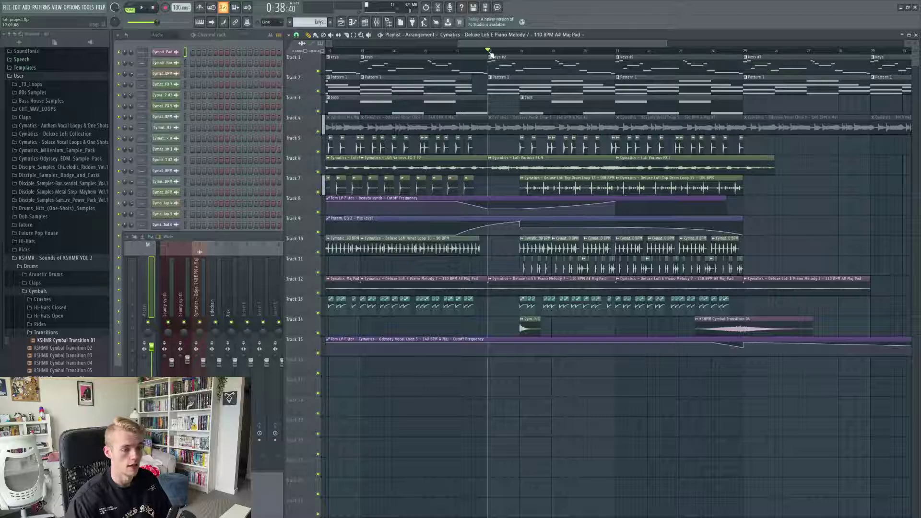
- Preview the Cymatics Deluxe Lofi Top Drum Loop 35 clip on track 7, close its sample window and stop playback
double_click(557, 186)
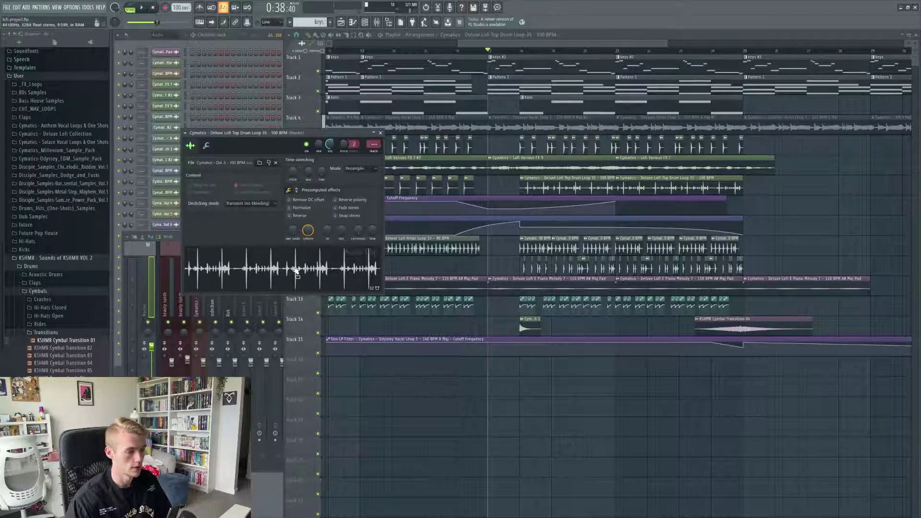
left_click(380, 133)
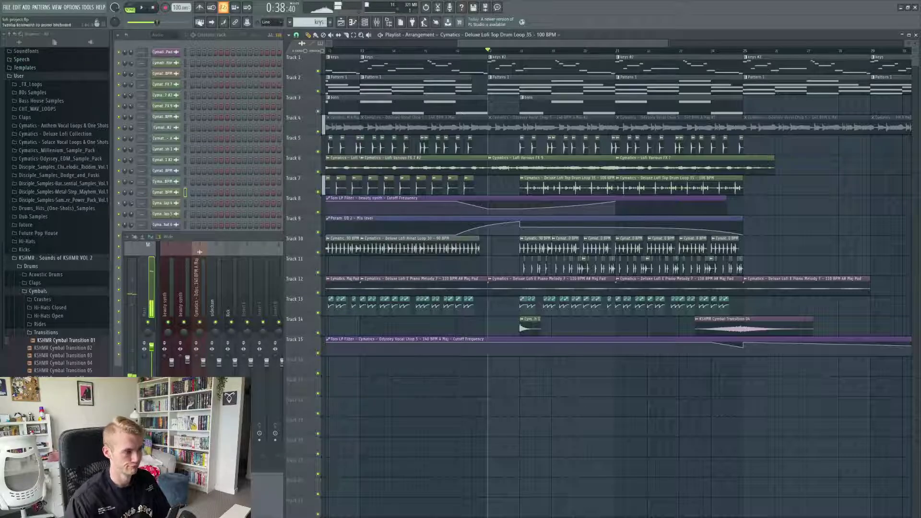
left_click(152, 7)
- Mute the keys, Pattern 1 and bass clips and the track 10 hi-hat loops in the second drum section
scroll(523, 275, "up", 3)
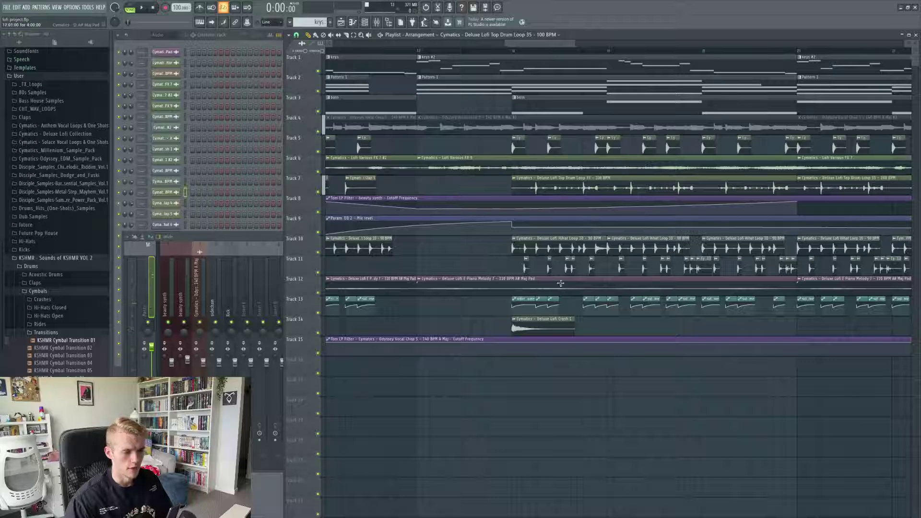
scroll(579, 284, "down", 3)
left_click_drag(512, 46, 545, 44)
scroll(402, 245, "up", 3)
scroll(565, 59, "down", 3)
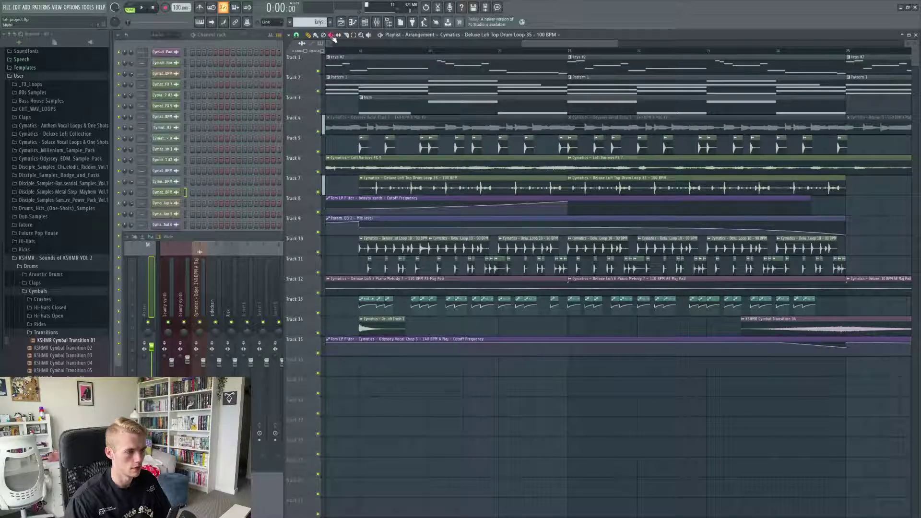
scroll(474, 204, "down", 2)
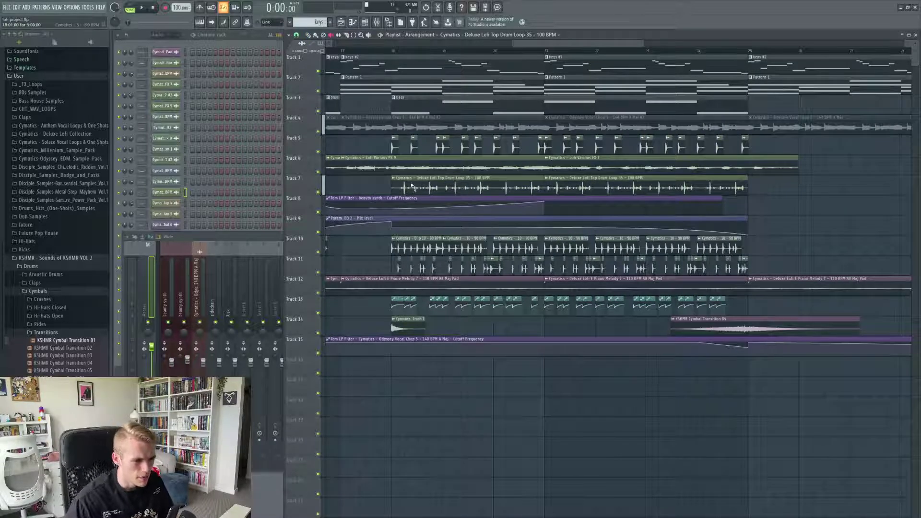
mouse_move(388, 104)
left_mouse_down()
mouse_move(343, 77)
mouse_move(547, 60)
mouse_move(547, 84)
left_mouse_up()
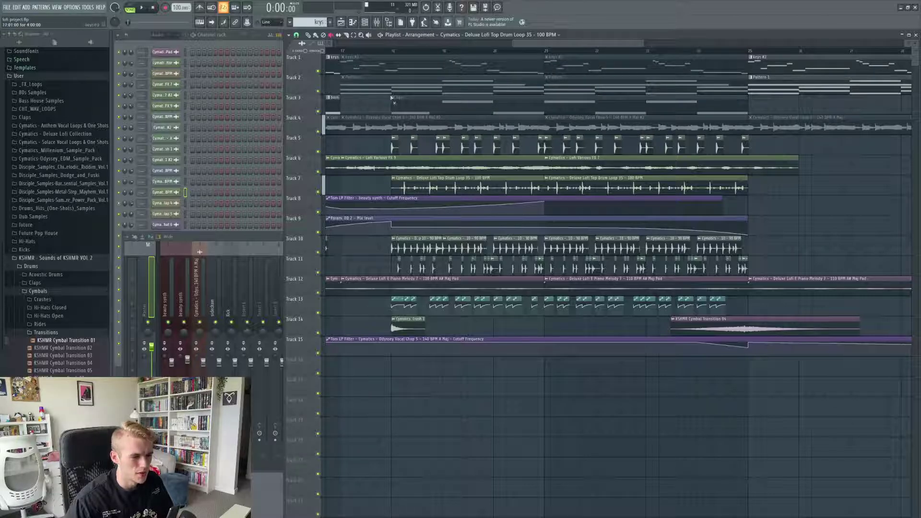
left_click_drag(393, 244, 741, 245)
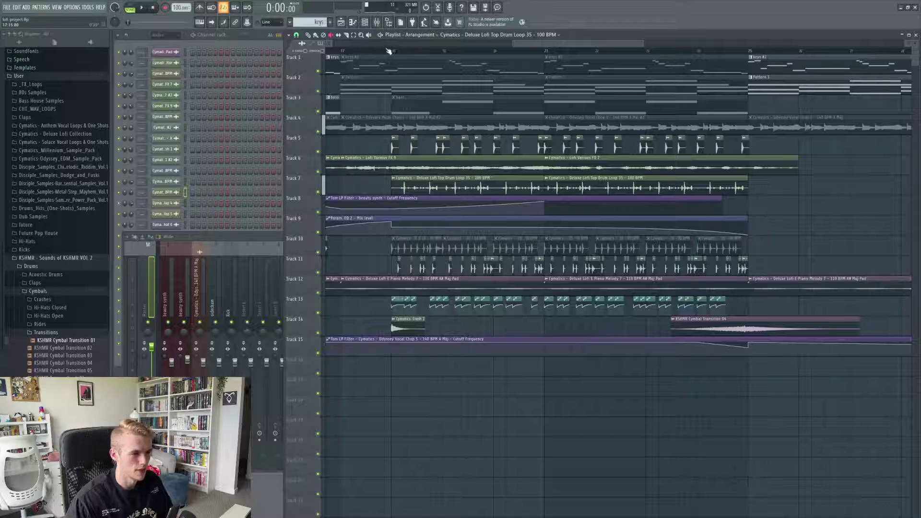
- Play from just before bar 18 with the top drum loops muted, also muting the track 5 hits and Lofi Various FX clips
left_click(385, 50)
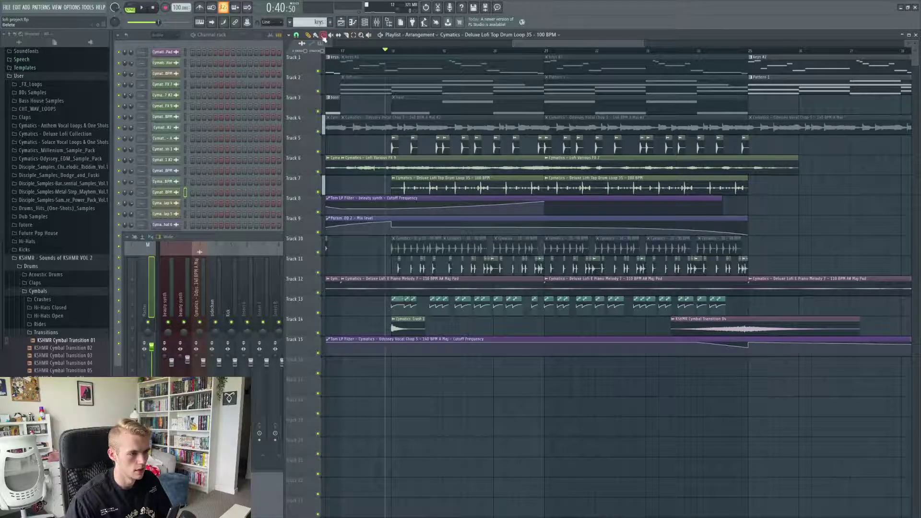
left_click(499, 192)
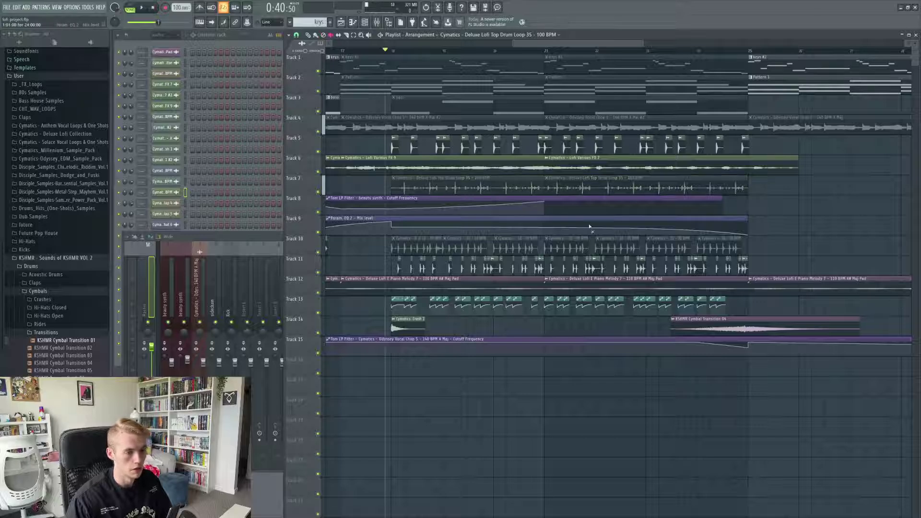
key("space")
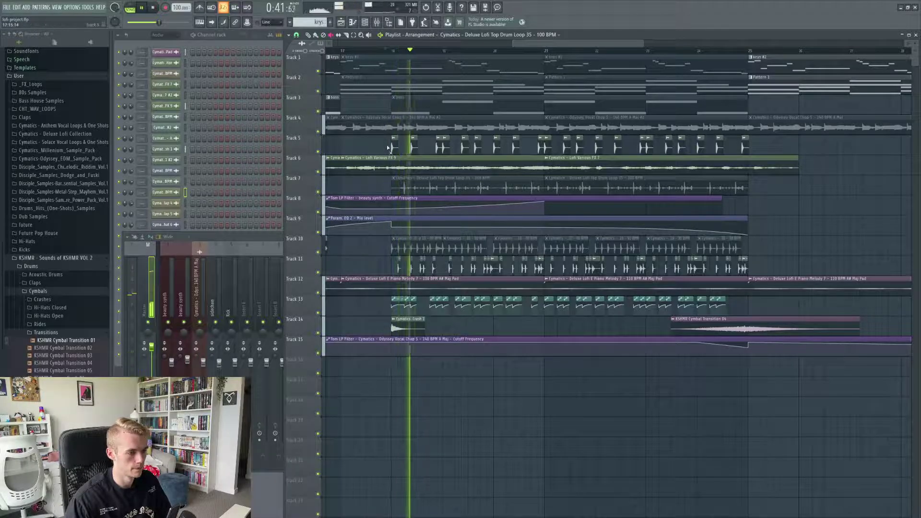
left_click_drag(392, 148, 762, 147)
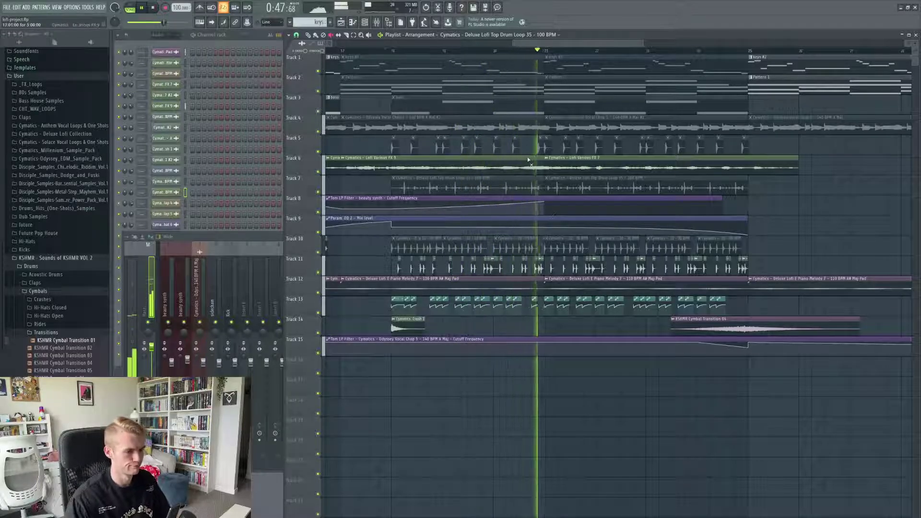
left_click_drag(532, 167, 568, 170)
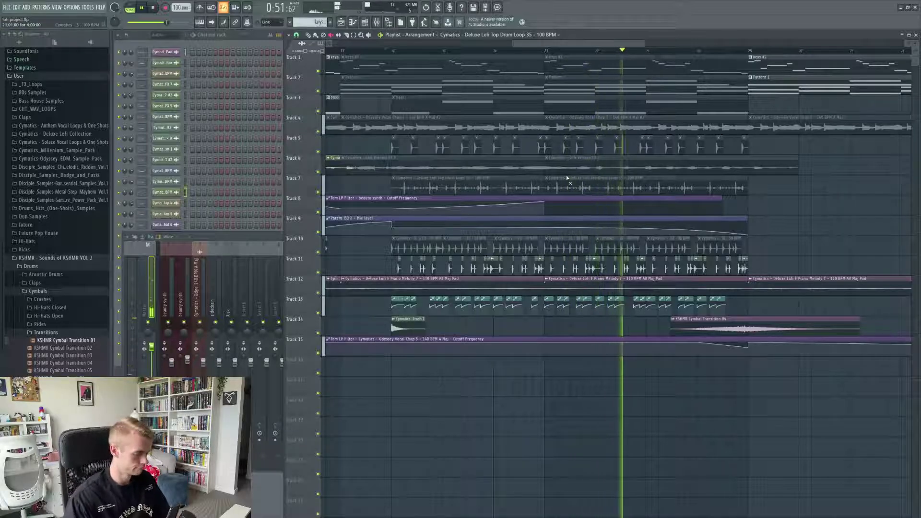
key("space")
- Undo the clip mutes in the second drum section and check the available undo options
key("ctrl+alt+z")
key("ctrl+alt+z")
key("ctrl+alt+z")
key("ctrl+alt+z")
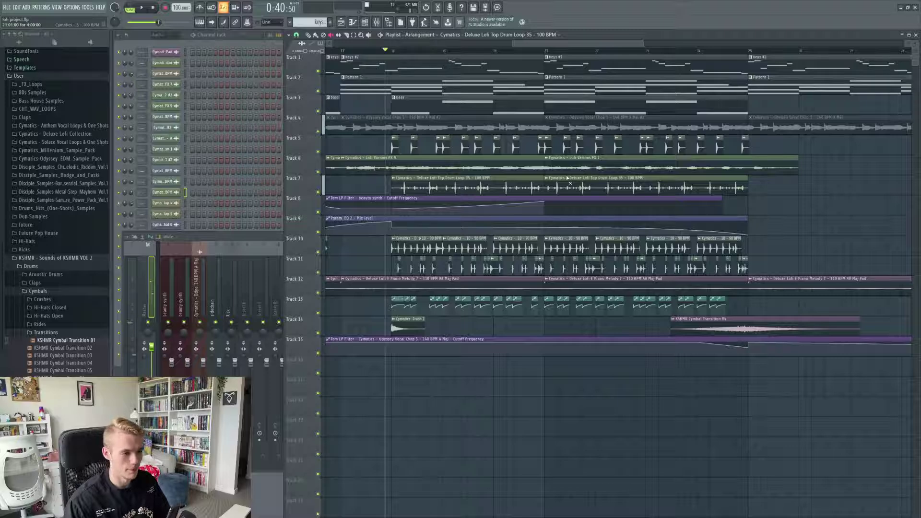
scroll(568, 177, "down", 5)
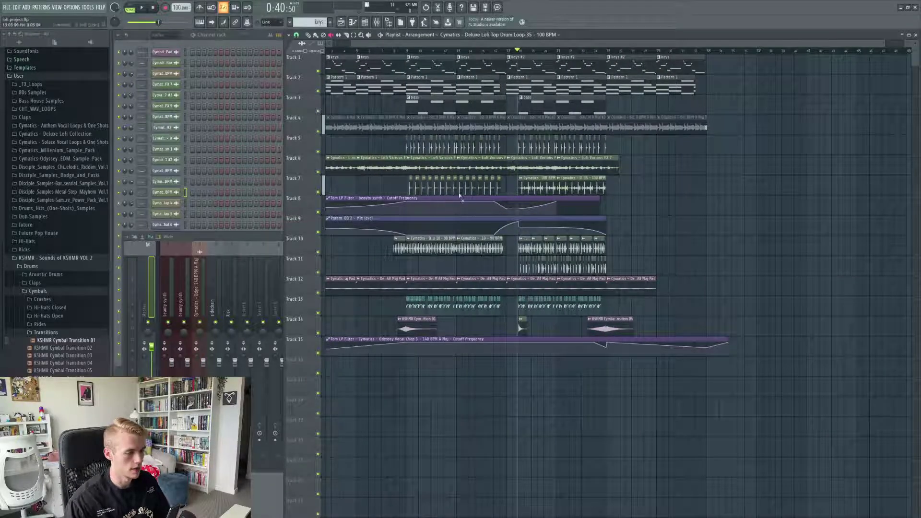
left_click(42, 8)
mouse_move(17, 9)
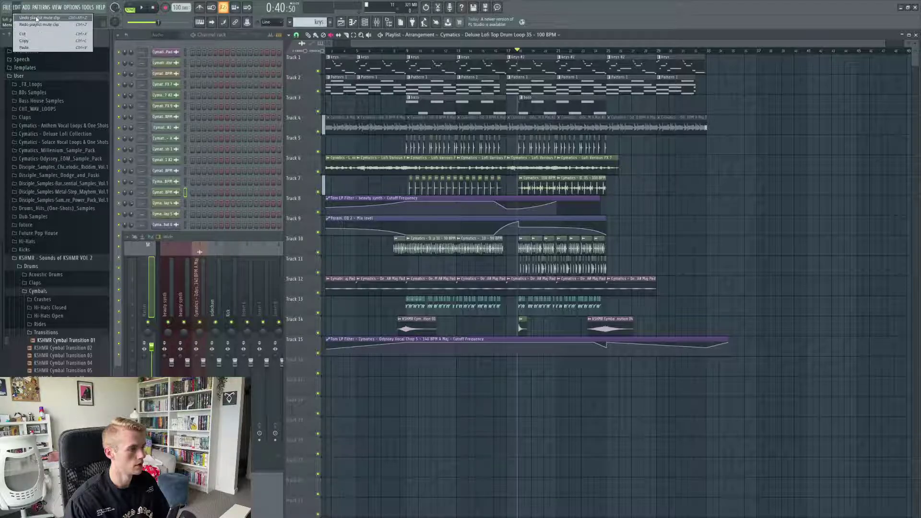
left_click(18, 8)
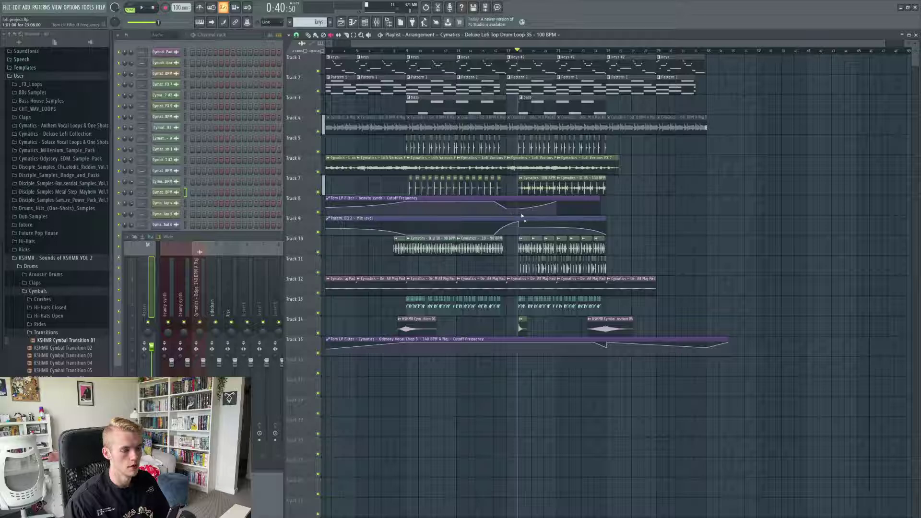
- Place the playhead mid-bar 17, then preview the Cymatics Deluxe Lofi Crash 1 clip on track 14 and close its sample window
scroll(522, 216, "up", 5)
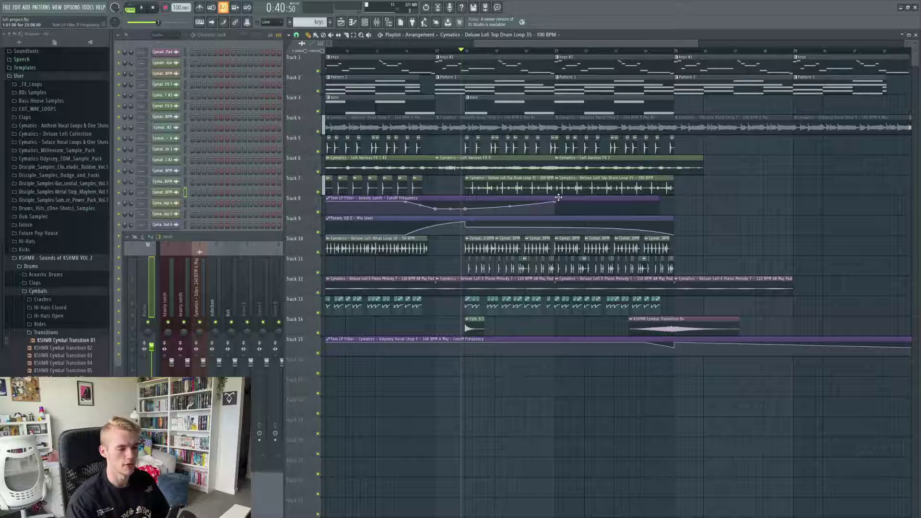
left_click_drag(459, 51, 450, 51)
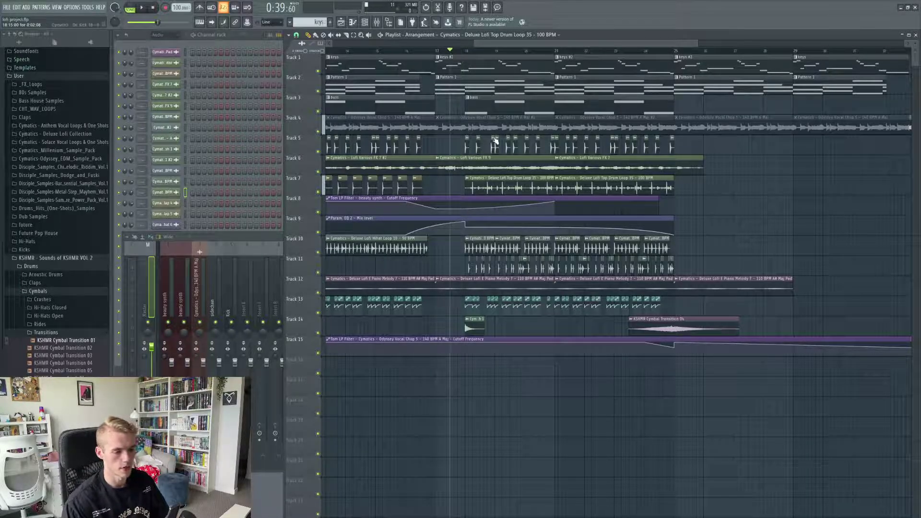
scroll(484, 204, "up", 3)
double_click(462, 319)
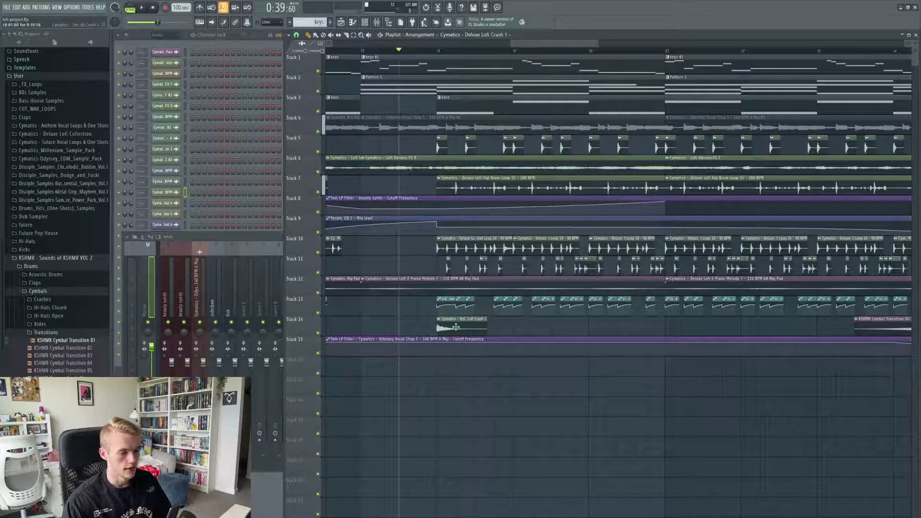
left_click(320, 242)
left_click(352, 105)
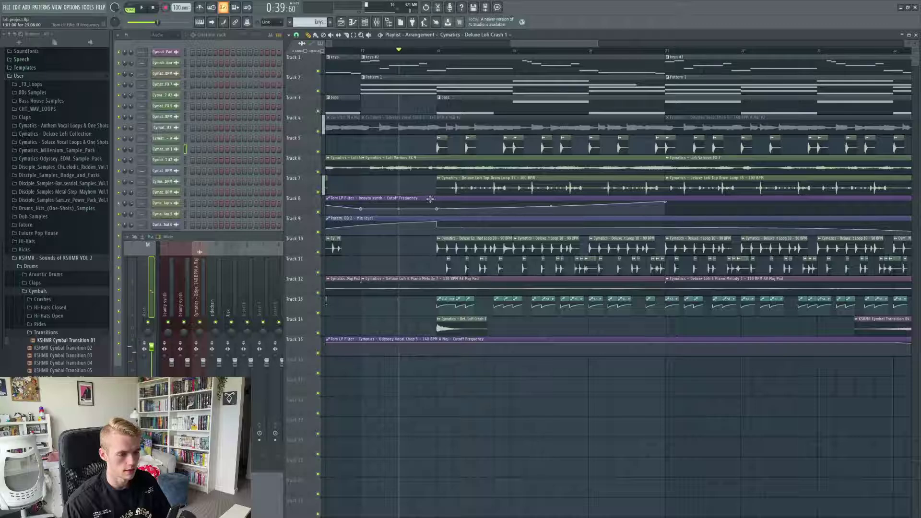
scroll(437, 198, "down", 3)
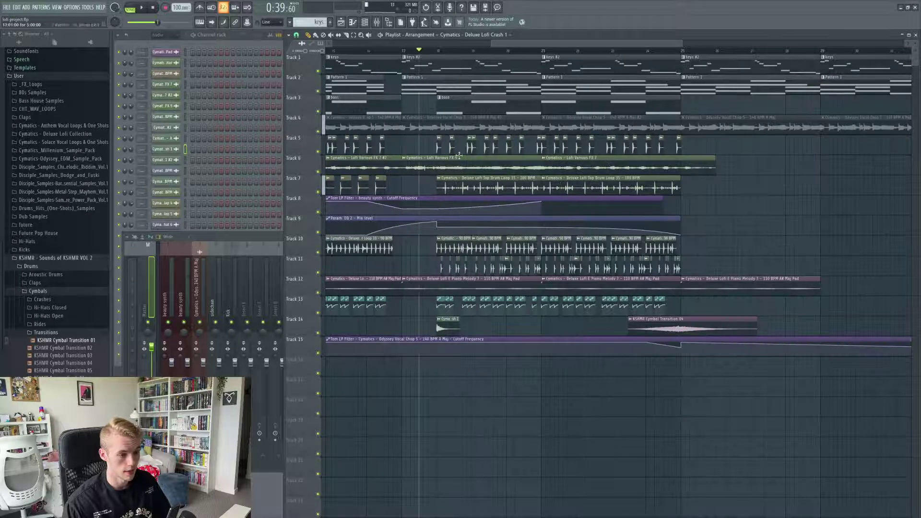
- Play the arrangement from bar 16 through the crash and into the second drum section, then stop and save the project
left_click(379, 51)
key("space")
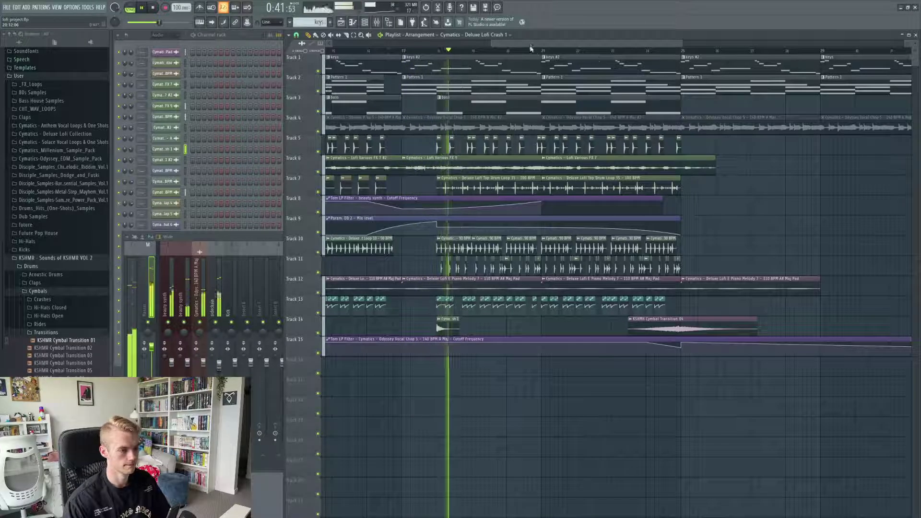
left_click_drag(531, 45, 537, 45)
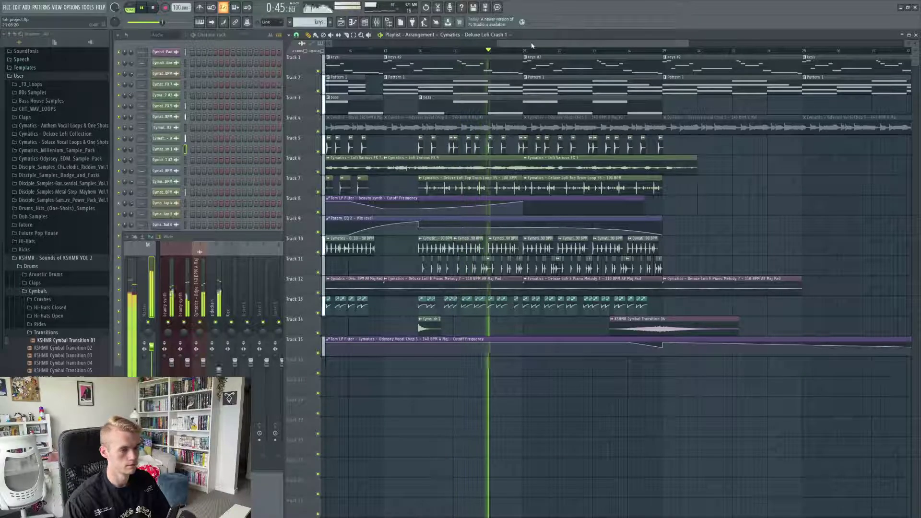
left_click_drag(531, 45, 599, 44)
scroll(583, 137, "down", 3)
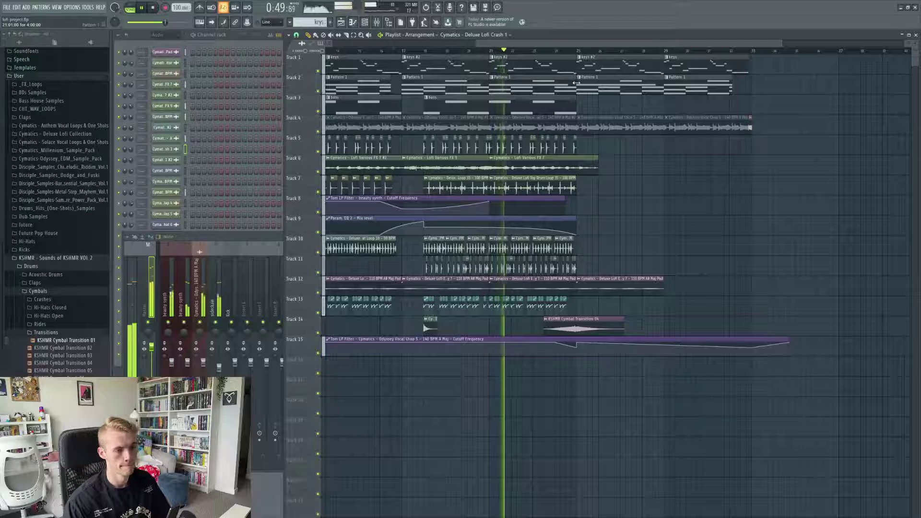
scroll(597, 221, "up", 3)
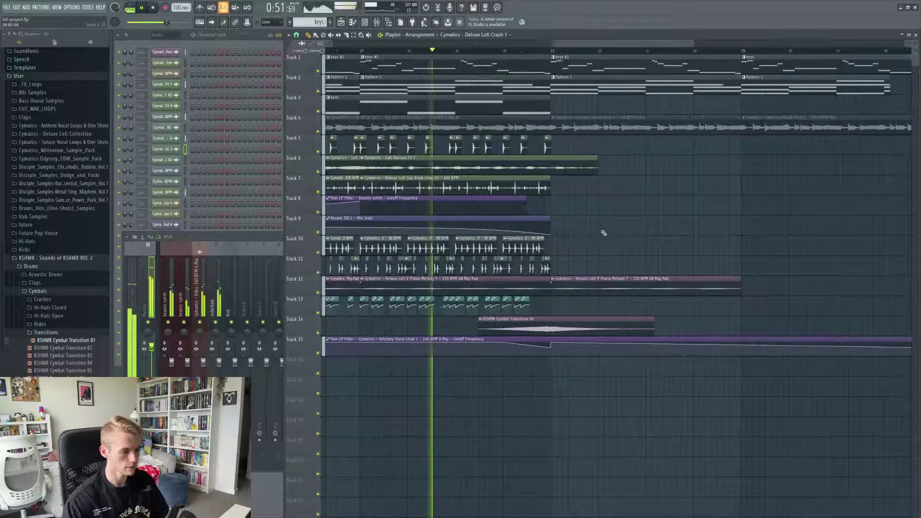
key("space")
key("ctrl+s")
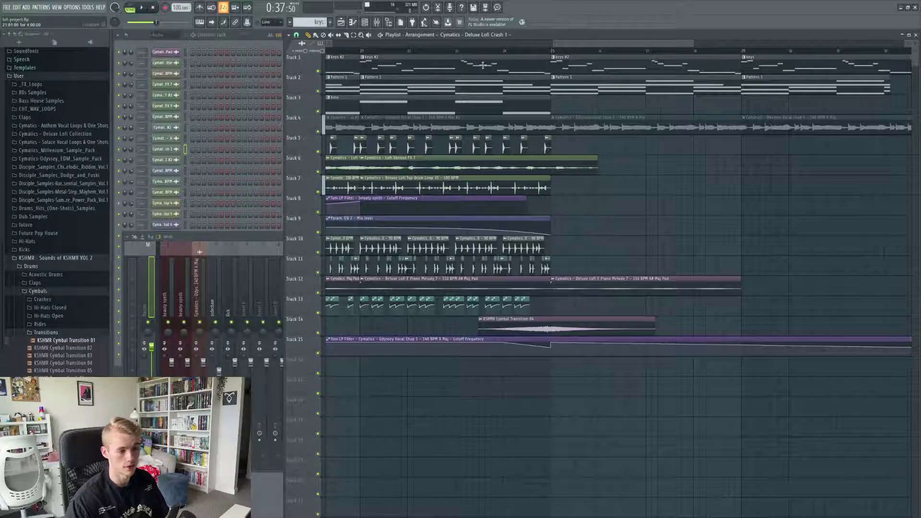
- Place the playhead just before bar 24 and examine how the second drum section ends
left_click(497, 50)
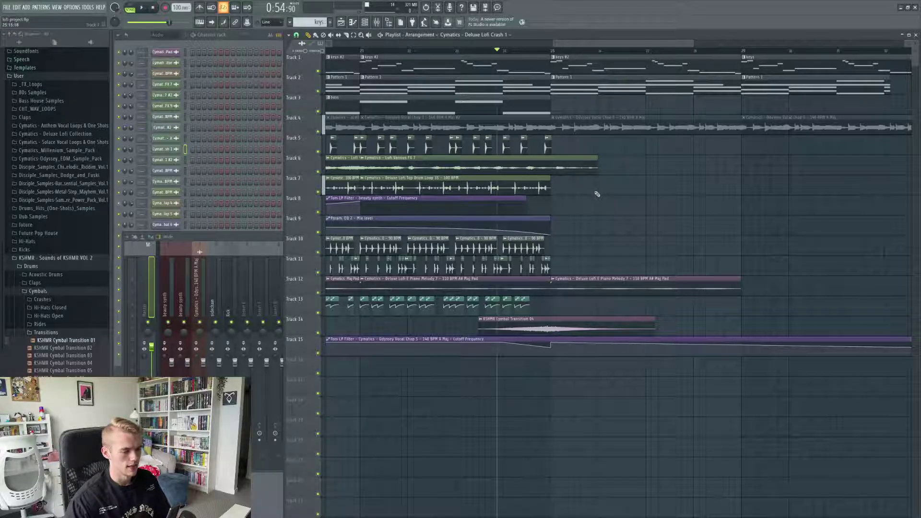
scroll(597, 195, "down", 3, "ctrl")
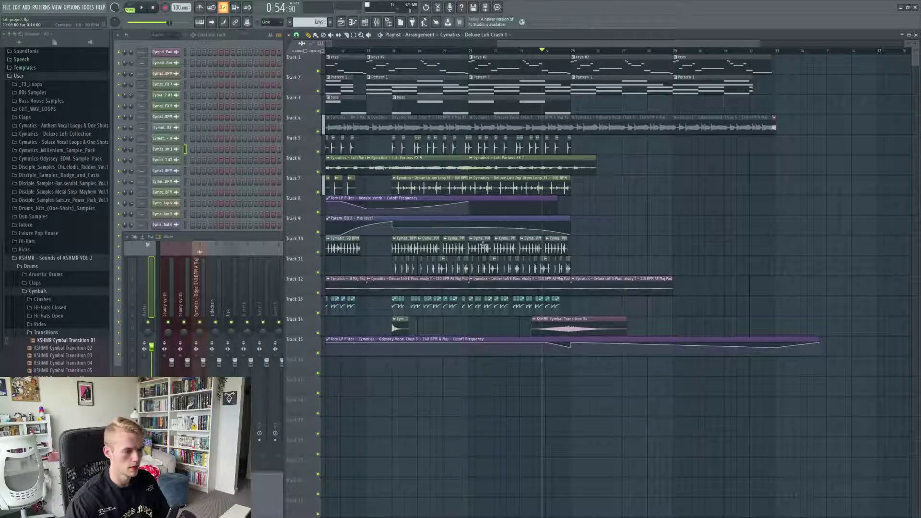
scroll(603, 240, "down", 1)
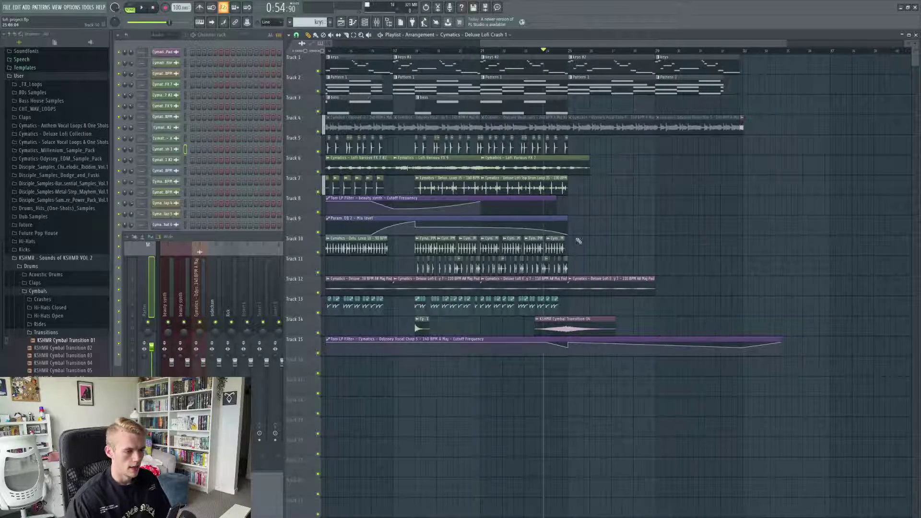
- Move the playhead to bar 17, open the keys #2 clip's beauty synth notes, audition the melody and close the piano roll
left_click(393, 51)
double_click(405, 66)
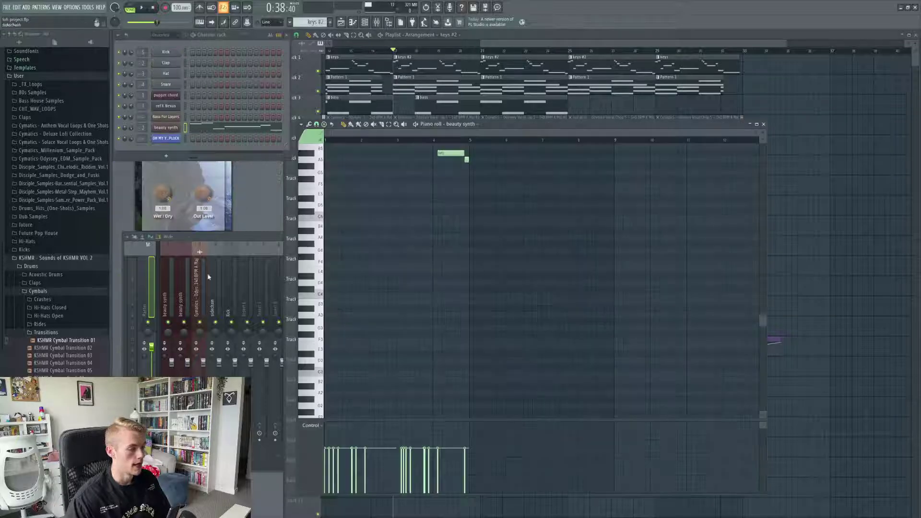
scroll(398, 187, "up", 4)
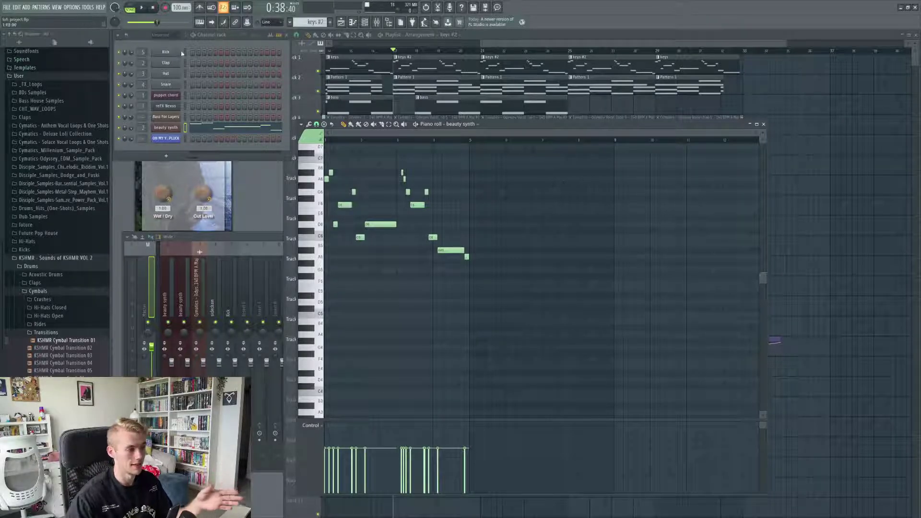
key("space")
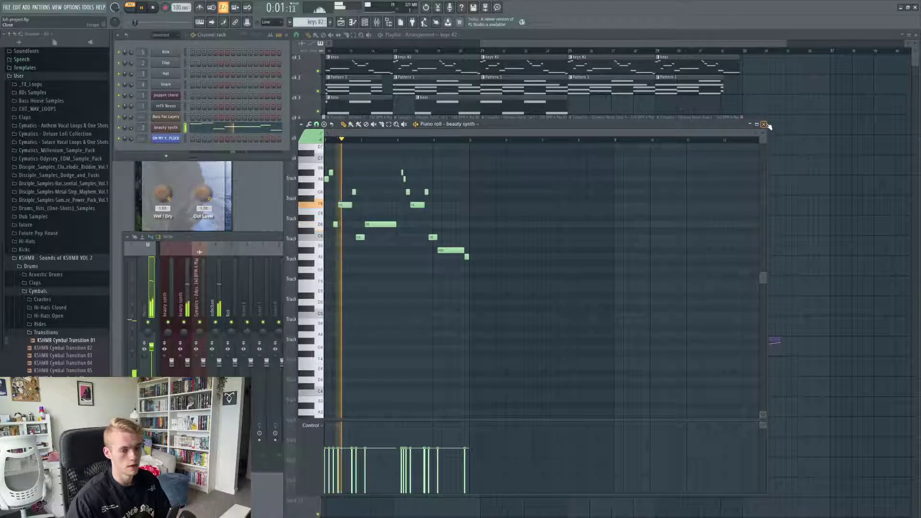
left_click(764, 124)
key("space")
- Switch to the Playback tool and preview the keys #2 clip at bar 17
scroll(496, 46, "up", 3)
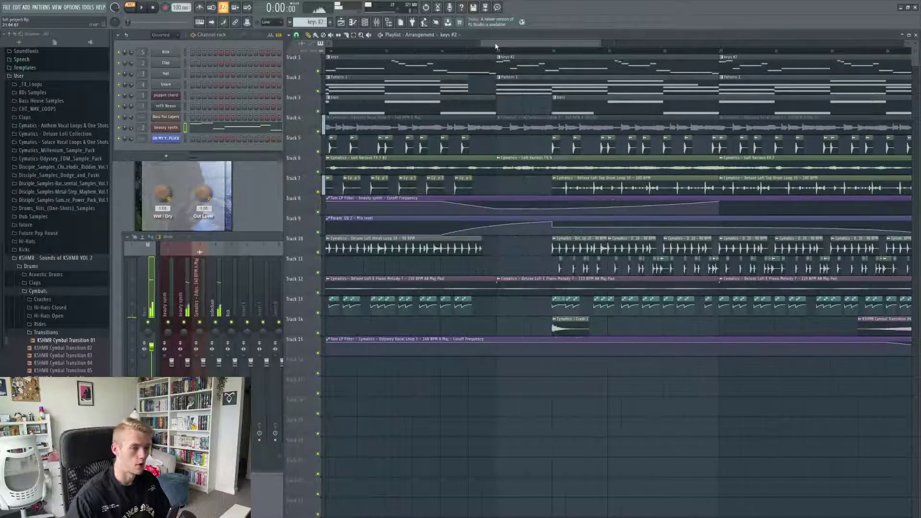
left_click_drag(496, 47, 499, 46)
left_click(361, 36)
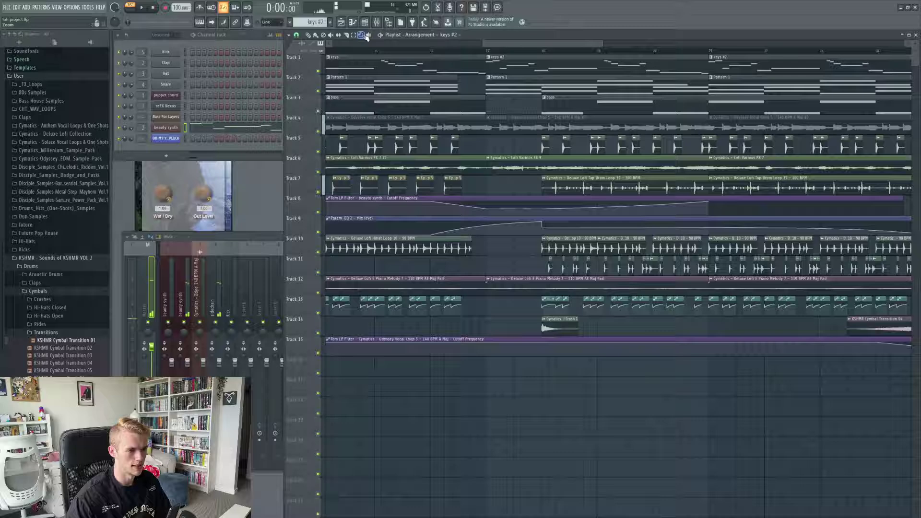
left_click(367, 39)
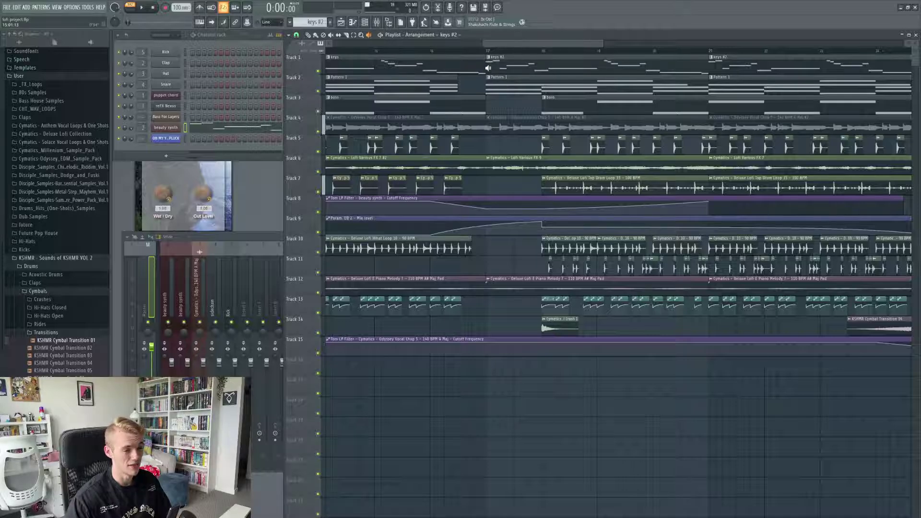
left_click_drag(486, 64, 487, 64)
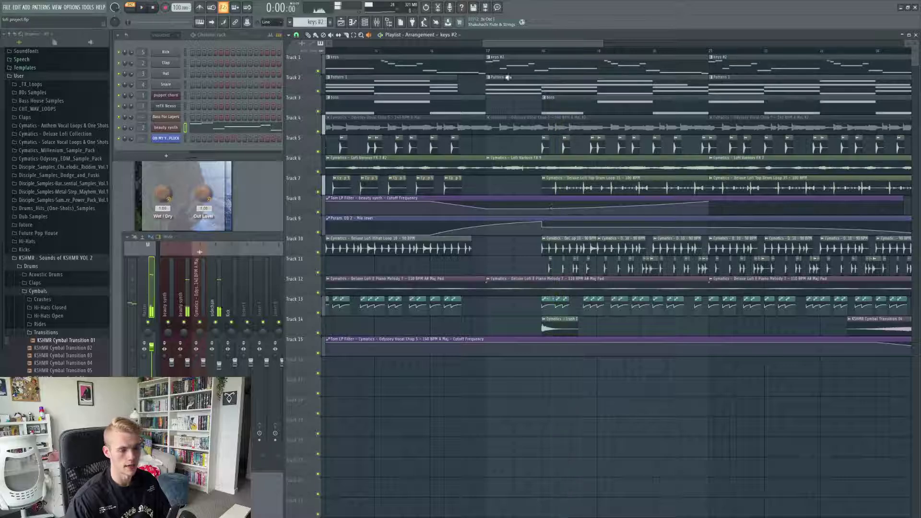
- Place the playhead at bar 18 and audition the keys #2 melody on its own
left_click(544, 51)
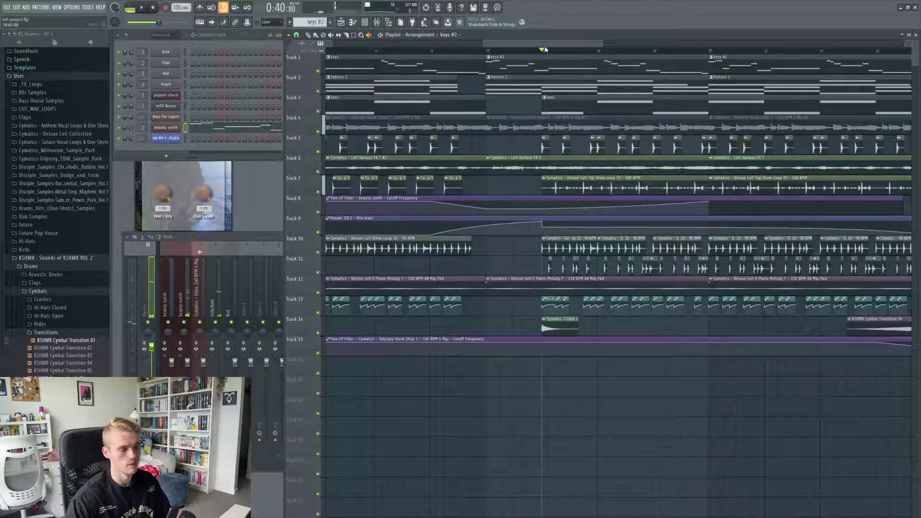
left_click_drag(546, 44, 555, 44)
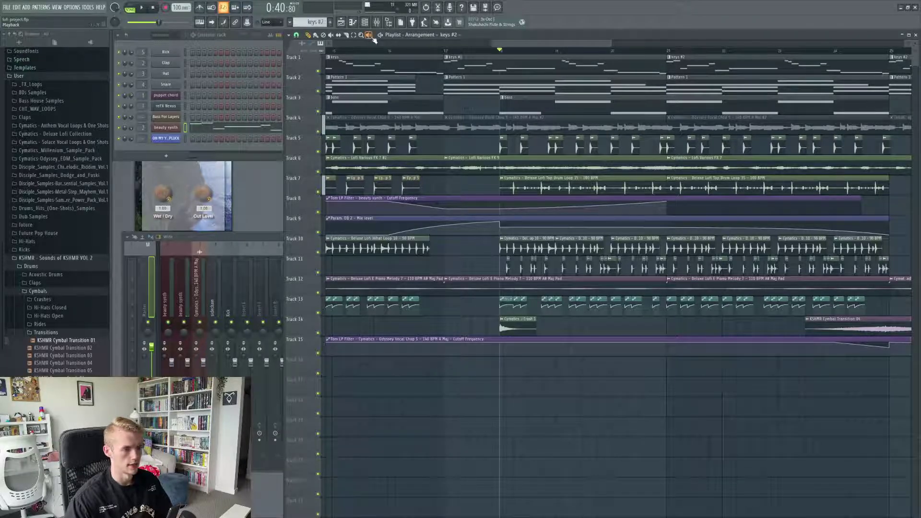
key("space")
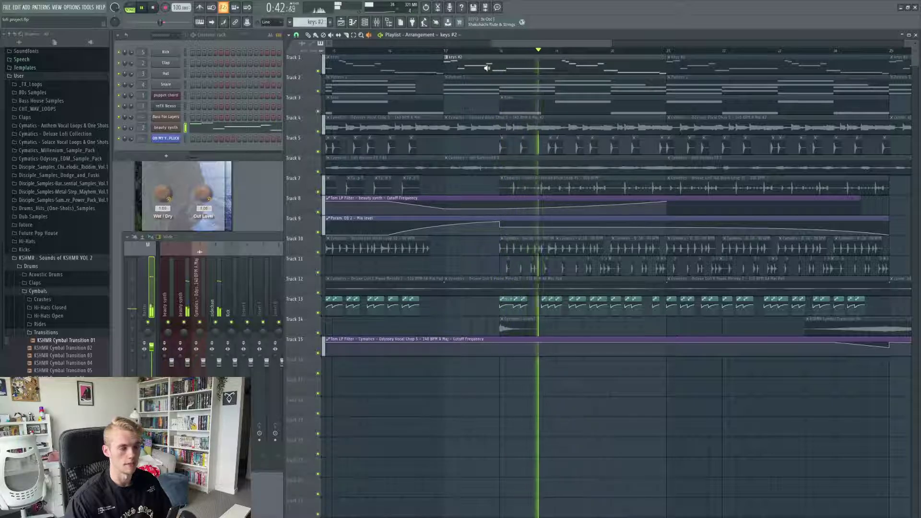
key("space")
- Preview the KSHMR Cymbal Transition clips on track 14 on their own, review the arrangement and save the project
scroll(526, 142, "right", 6)
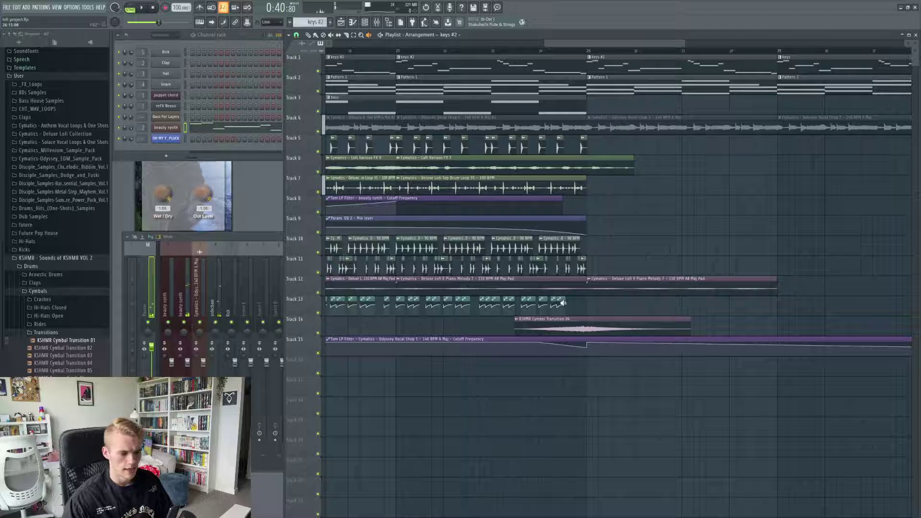
right_click(557, 332)
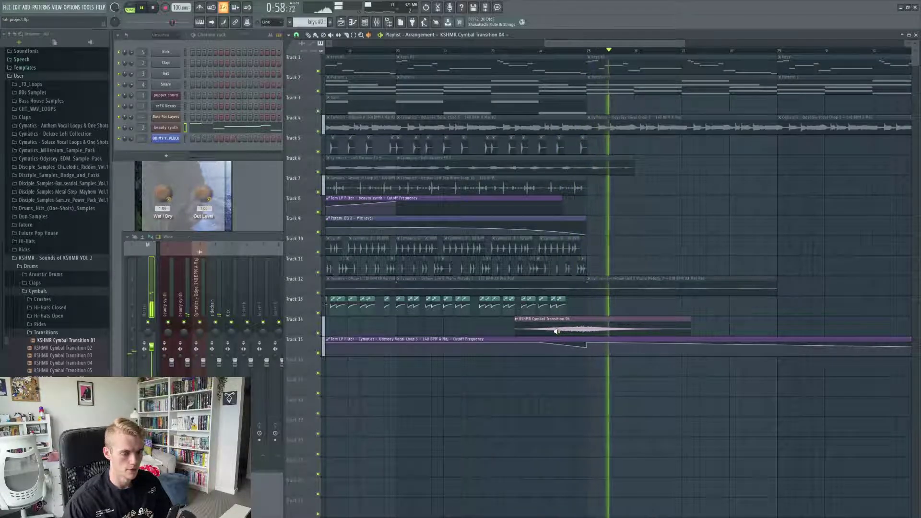
scroll(585, 68, "down", 3)
left_click_drag(565, 44, 464, 88)
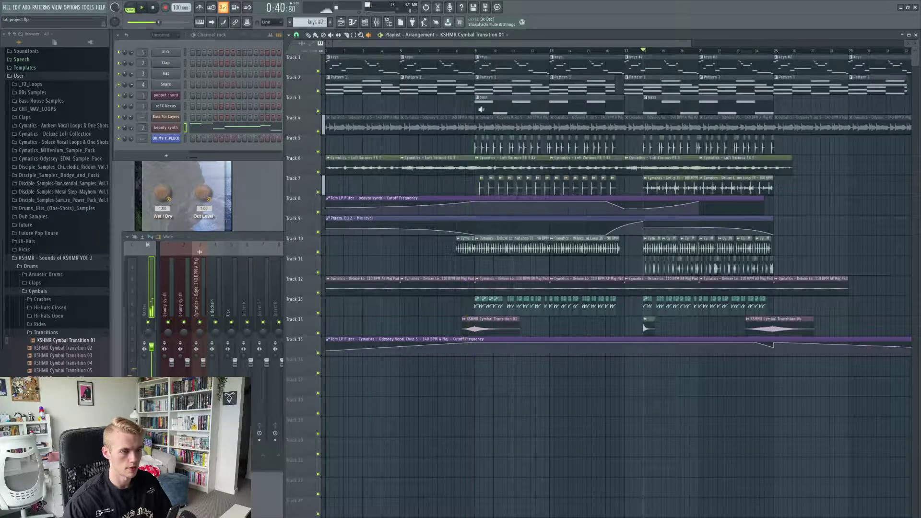
left_click_drag(494, 43, 586, 43)
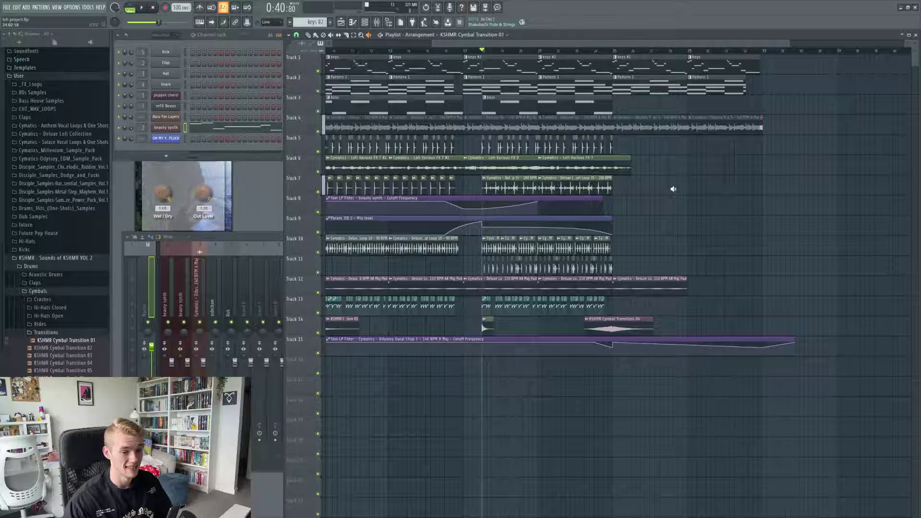
key("ctrl+s")
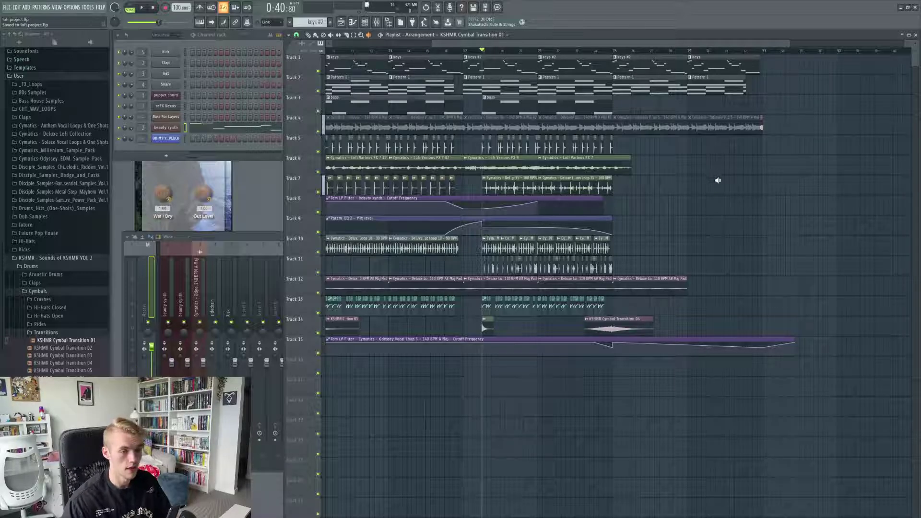
- Unmute the Cymatics Odyssey Vocal Chop 5 clips on track 4, then mute the last two from bar 25 onward
scroll(700, 225, "down", 3)
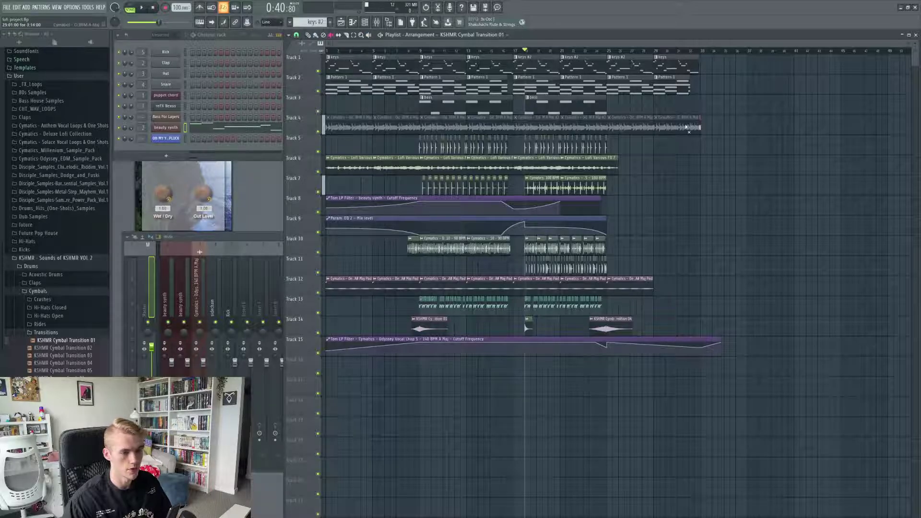
left_click_drag(682, 130, 327, 127)
scroll(654, 158, "up", 5)
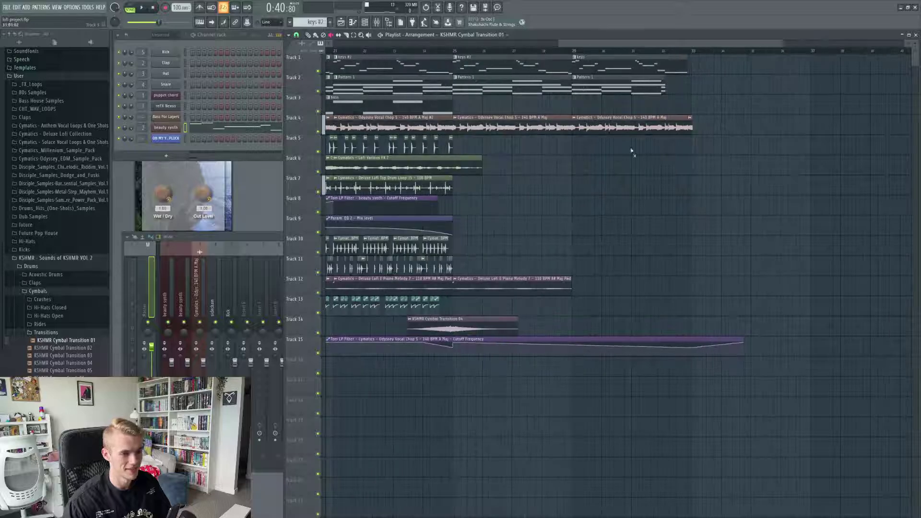
left_click_drag(530, 127, 690, 127)
- Place the playhead at bar 25 and play the start of the outro with its vocal chops muted
left_click_drag(489, 51, 455, 57)
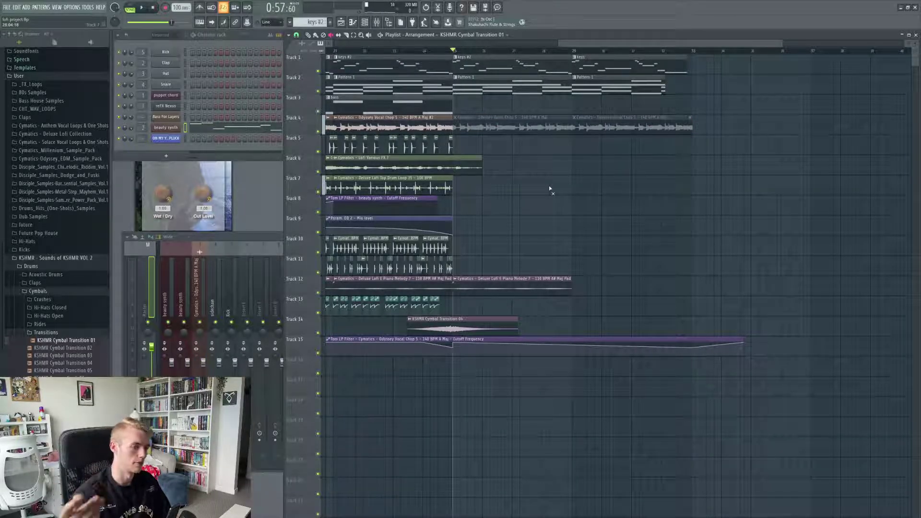
key("space")
scroll(550, 190, "down", 4)
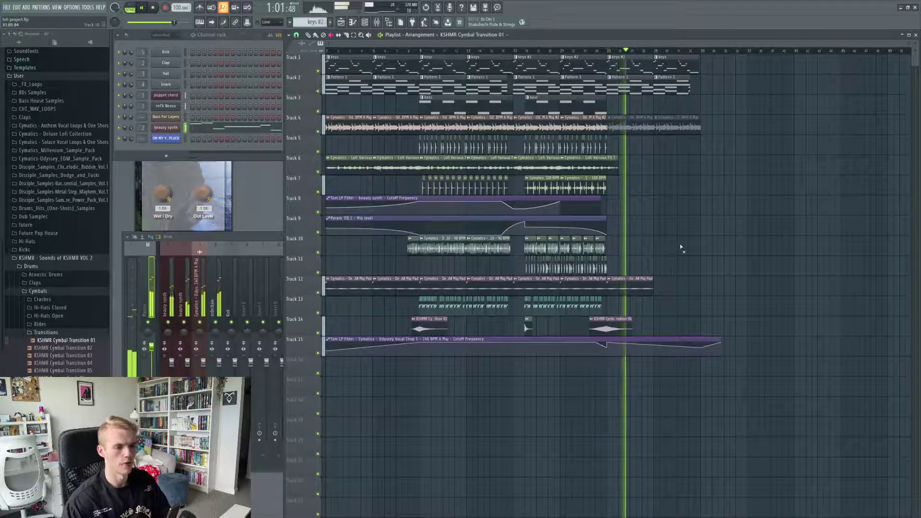
key("space")
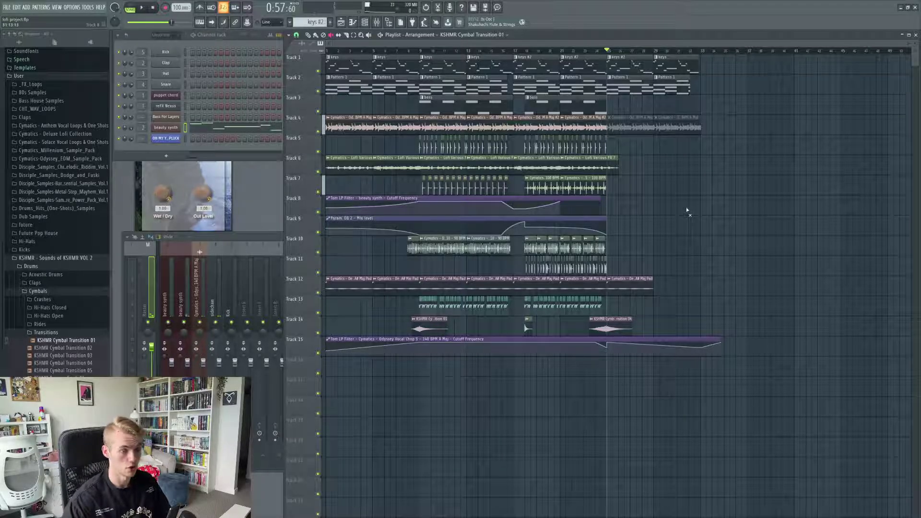
- Play the outro from bar 25 past the last melody notes, then view the whole arrangement
scroll(687, 211, "up", 2)
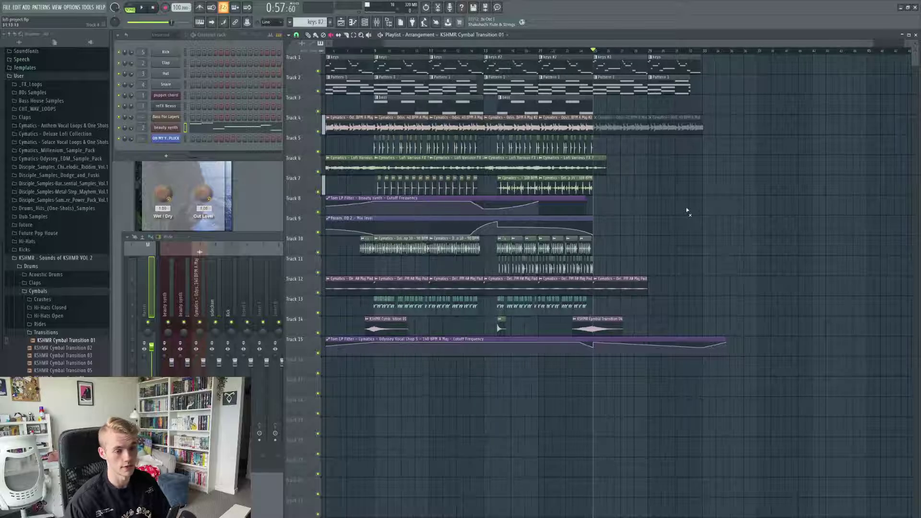
key("space")
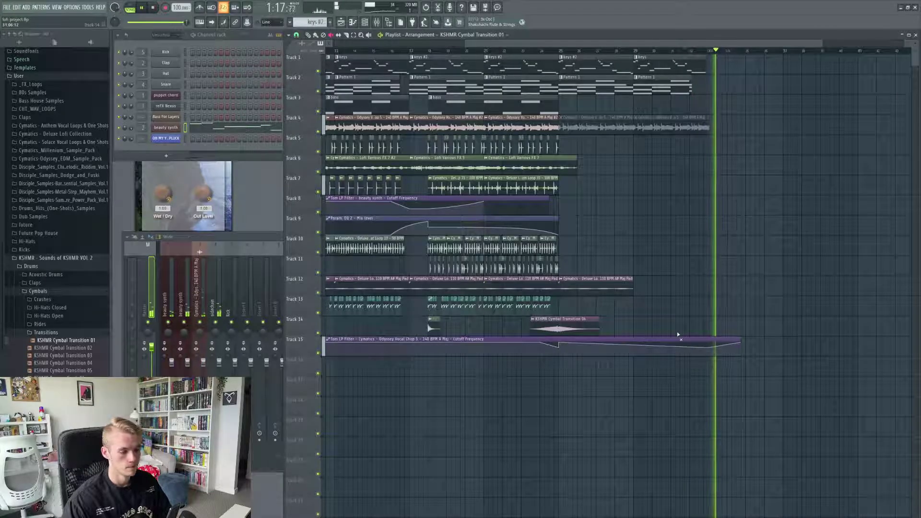
key("space")
scroll(713, 137, "down", 3)
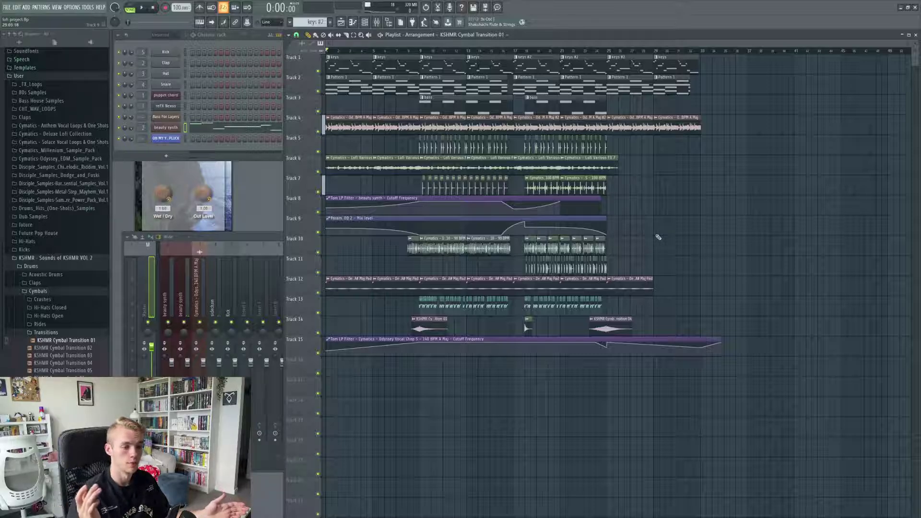
- Open and close the track 4 vocal chop's sample settings, then move the playhead to mid-bar 9
double_click(381, 126)
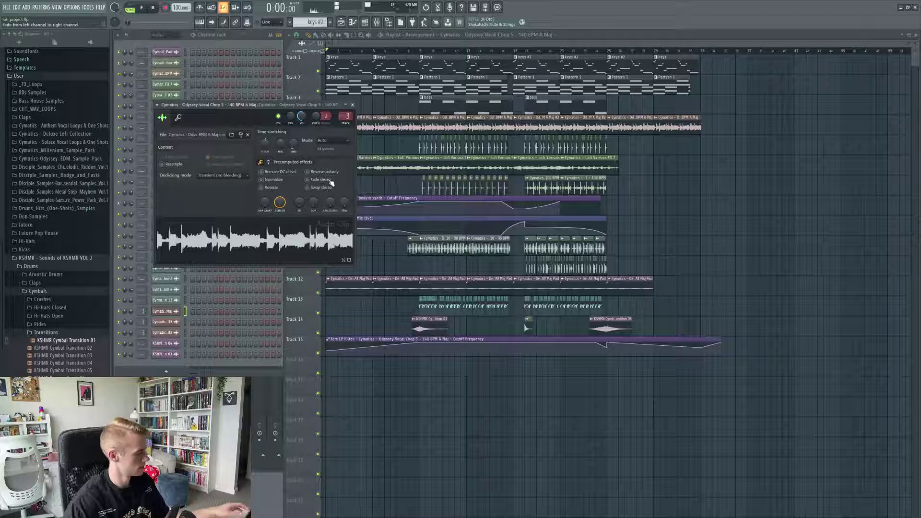
left_click(352, 104)
left_click(379, 50)
left_click_drag(380, 50, 426, 52)
- Open the track 4 vocal chop's sample settings and remove its time stretching by choosing the none option
left_click(441, 137)
left_click(442, 129)
double_click(442, 127)
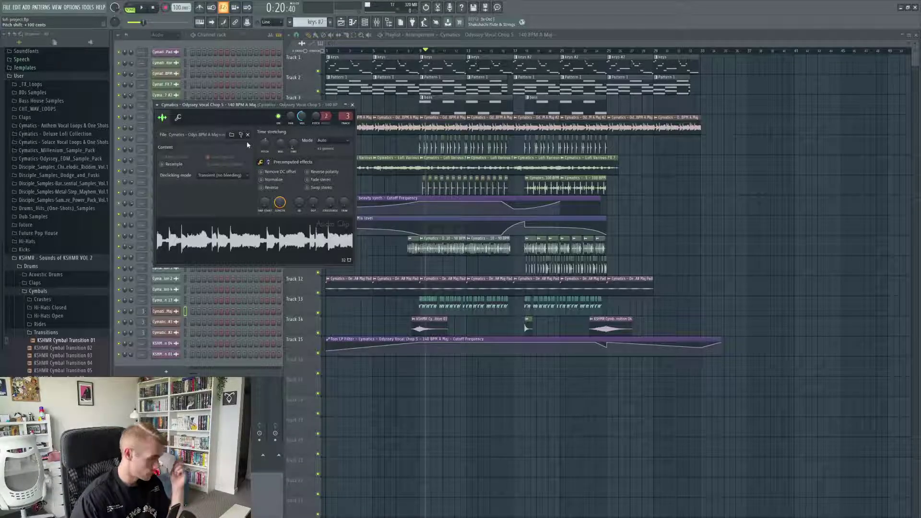
left_click_drag(256, 110, 277, 116)
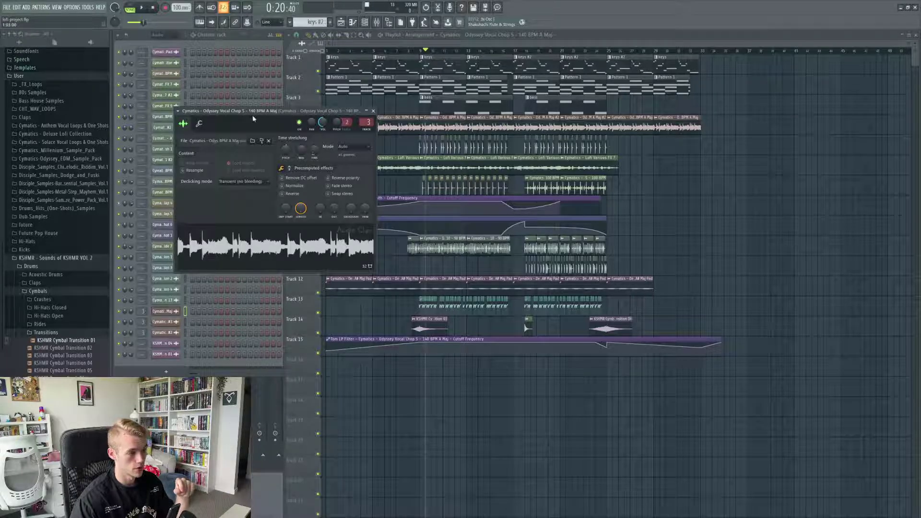
right_click(312, 152)
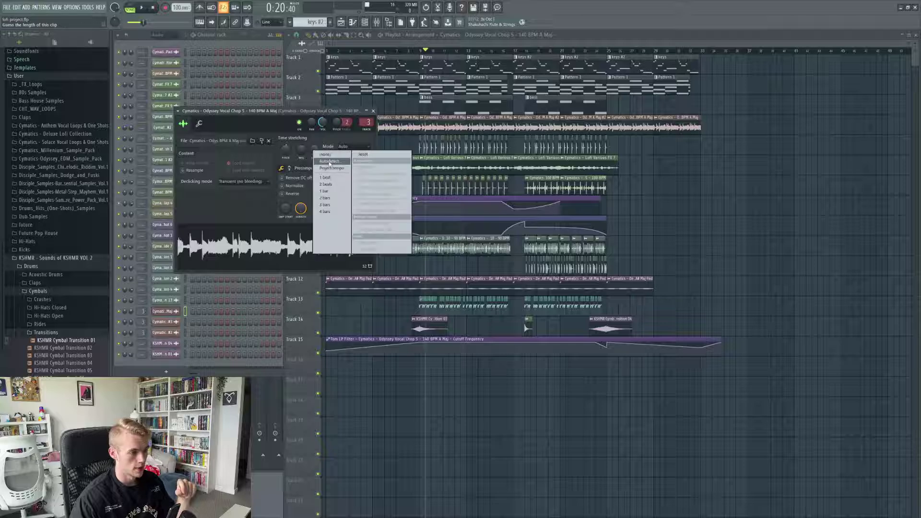
left_click(326, 155)
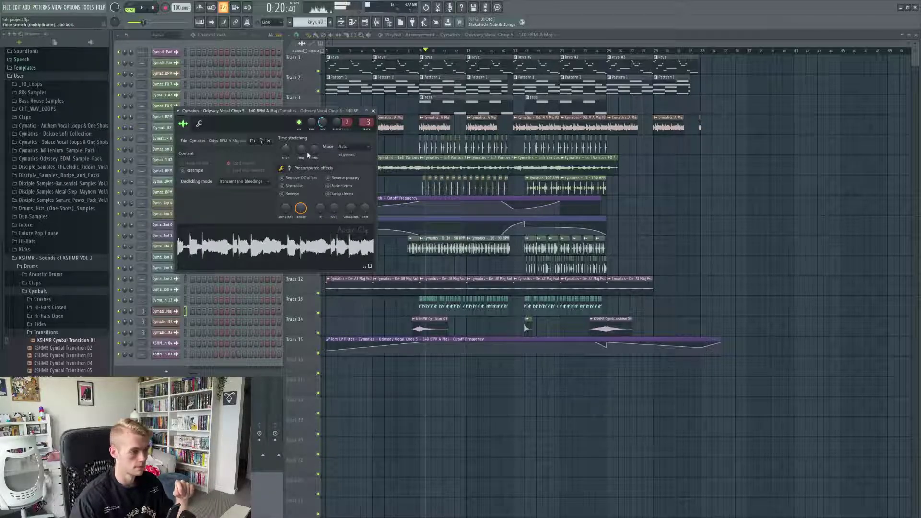
key("space")
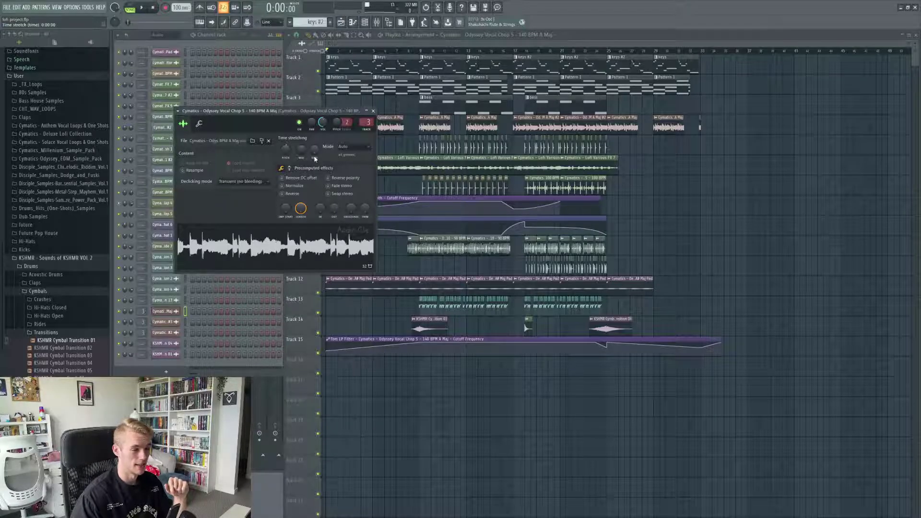
- Set the vocal chop sample's tempo to 140 BPM, keep its stretching mode on Auto, and close its settings
right_click(315, 153)
left_click(334, 169)
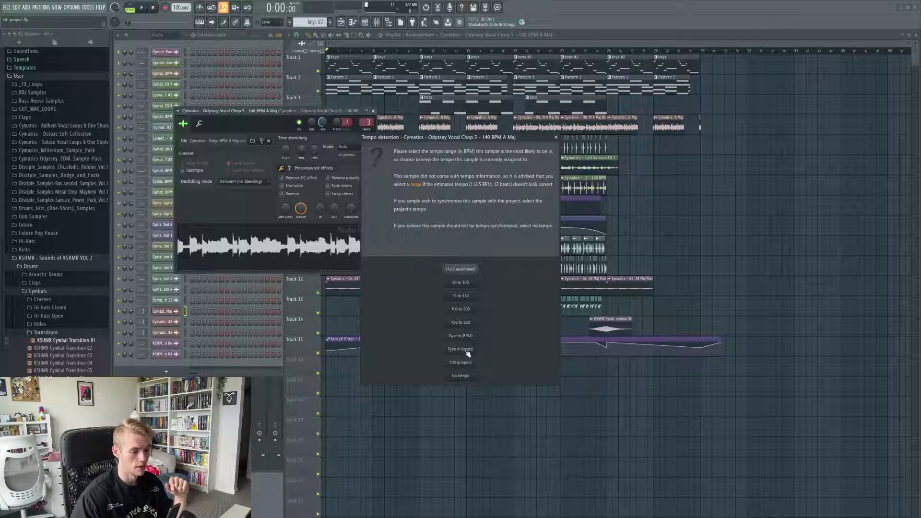
left_click(463, 338)
type("140")
key("Return")
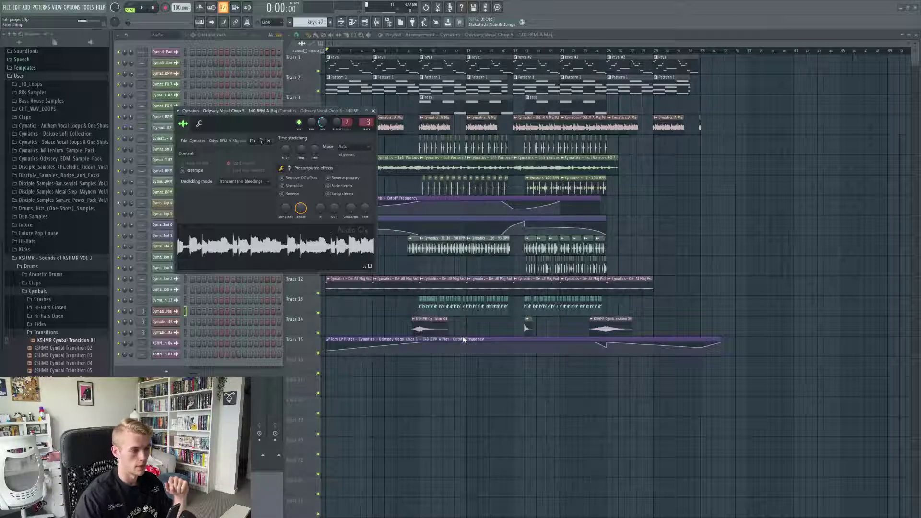
left_click(349, 148)
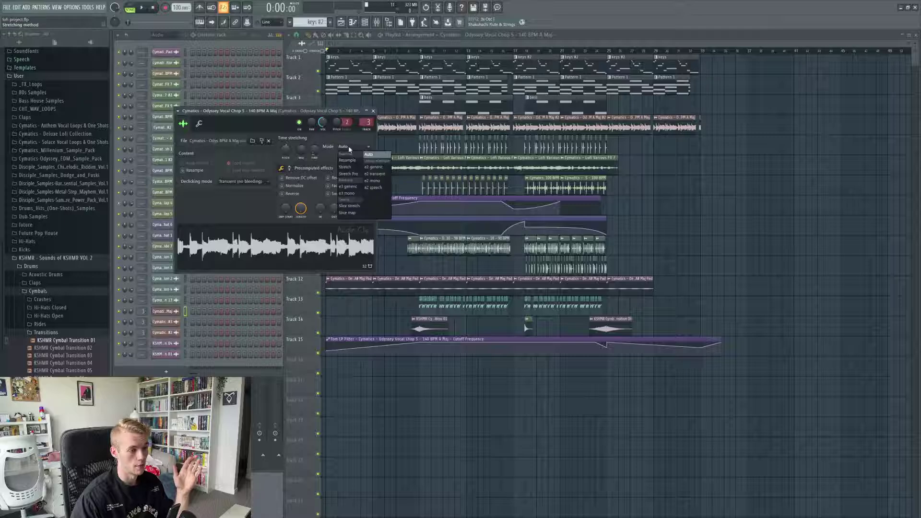
left_click(375, 157)
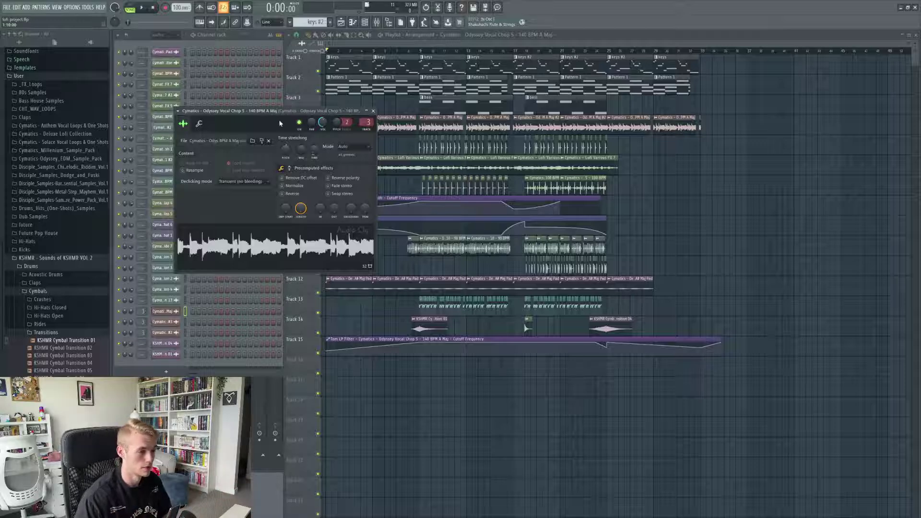
left_click_drag(271, 112, 275, 117)
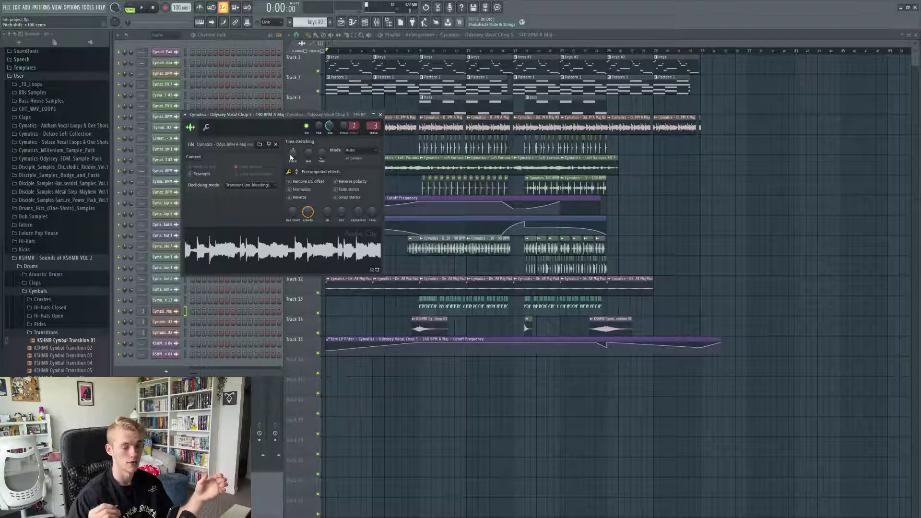
left_click(379, 116)
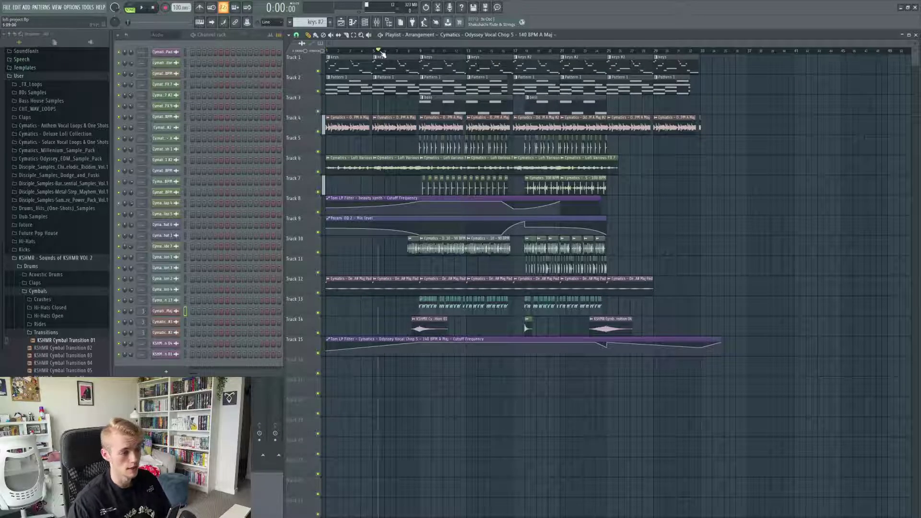
- Play the arrangement from mid-bar 8 into the first drum section
left_click(414, 51)
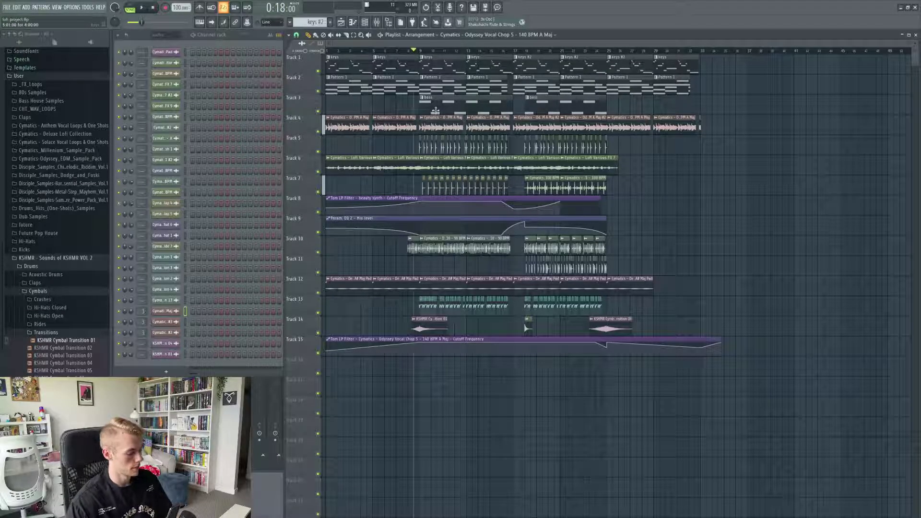
key("space")
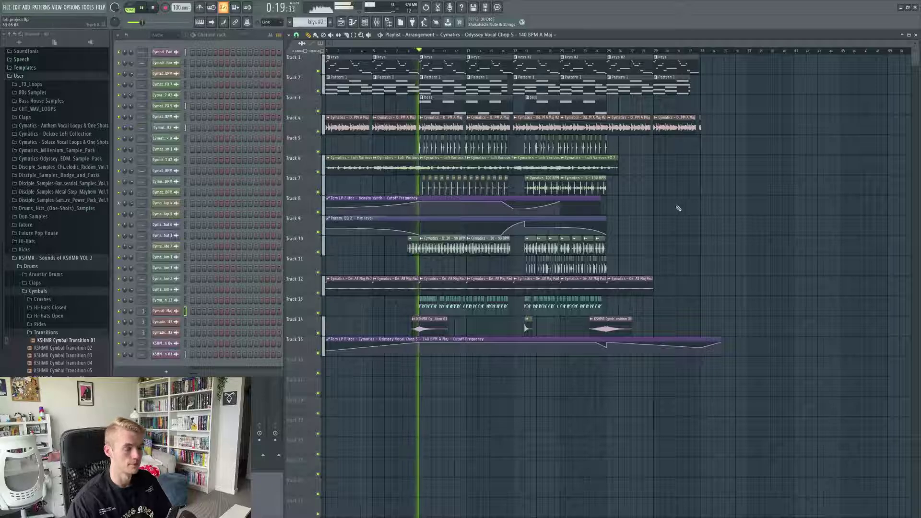
scroll(439, 146, "up", 2)
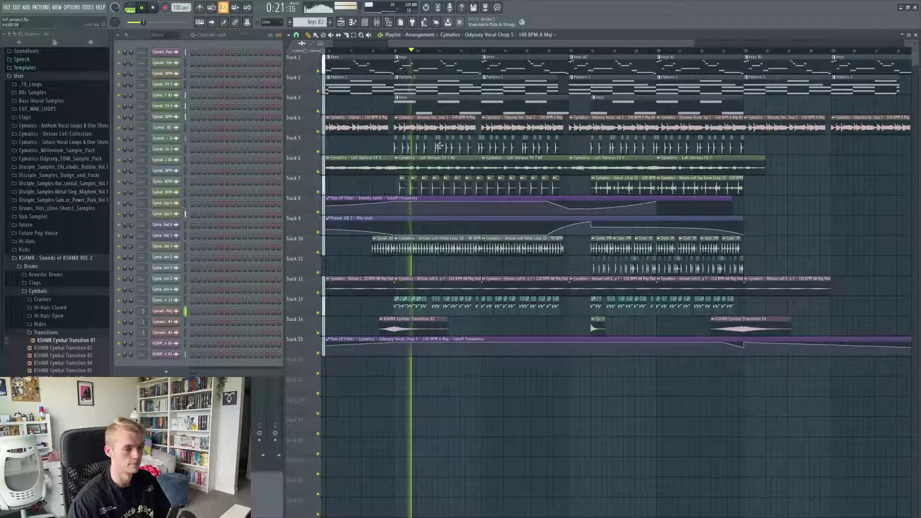
key("space")
- Check the track 4 vocal chop's sample settings and its mixer insert's effects, with the playhead moved back within bar 8
double_click(416, 126)
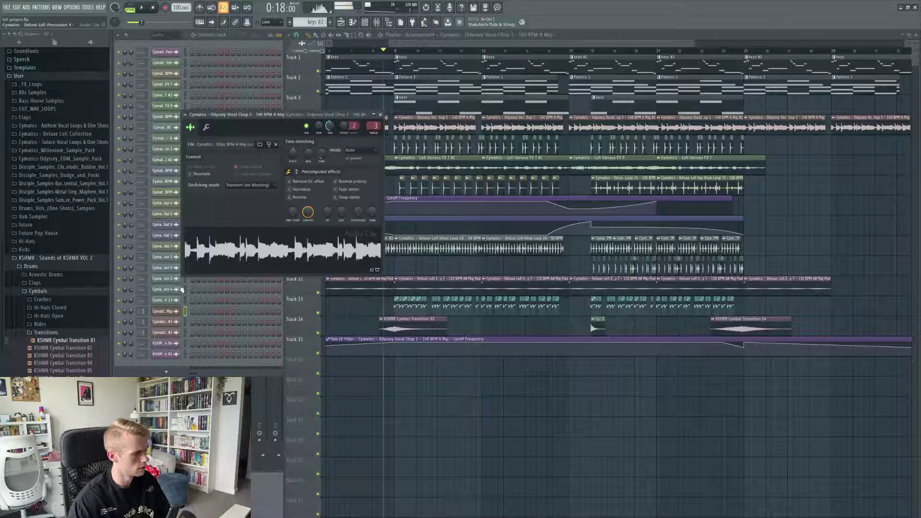
key("F9")
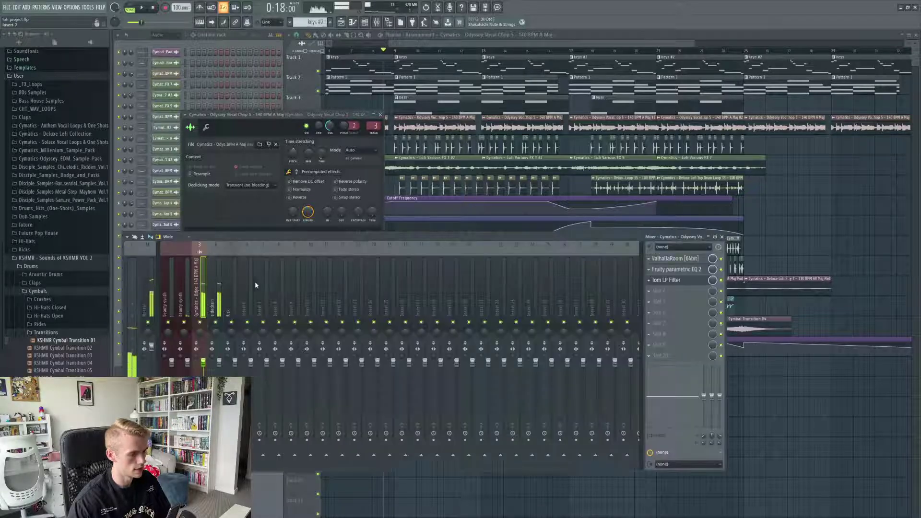
left_click(379, 115)
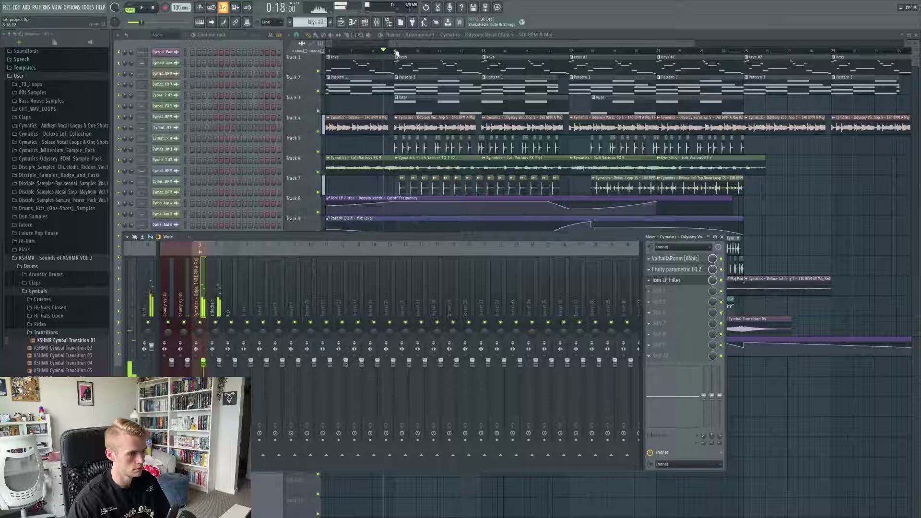
left_click(378, 50)
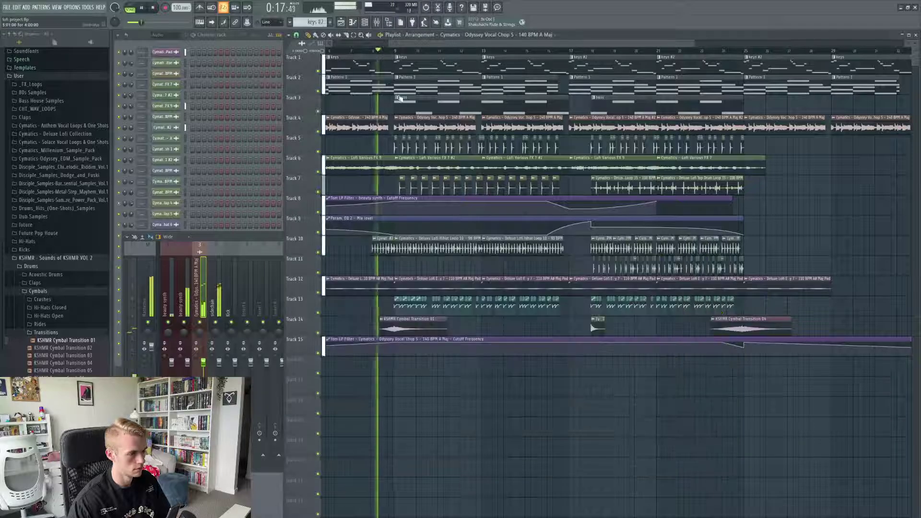
double_click(402, 127)
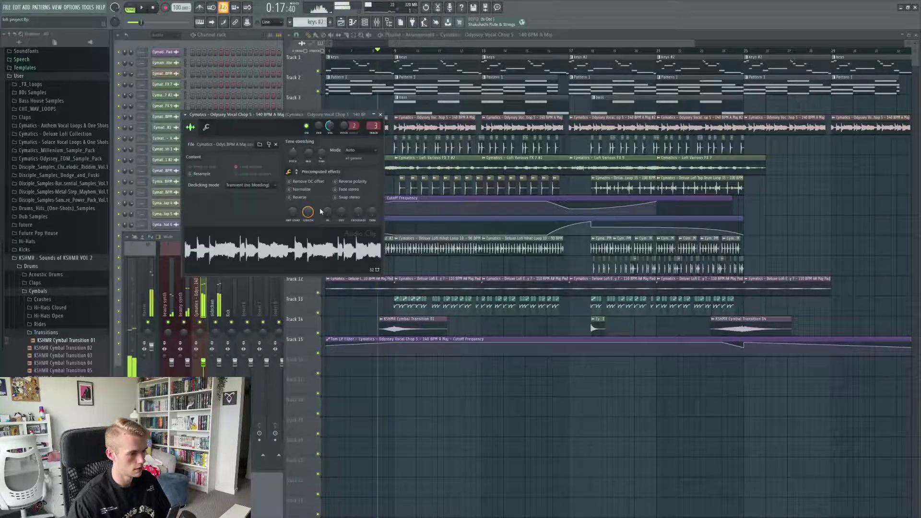
left_click(380, 115)
- Play the transition into bar 9 and examine the vocal chop clips on track 4 up close
key("space")
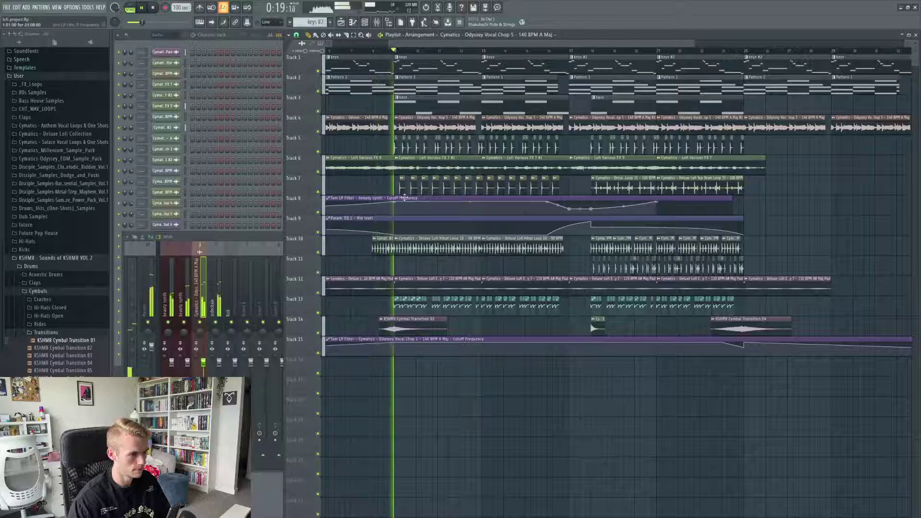
scroll(403, 200, "up", 4, "ctrl")
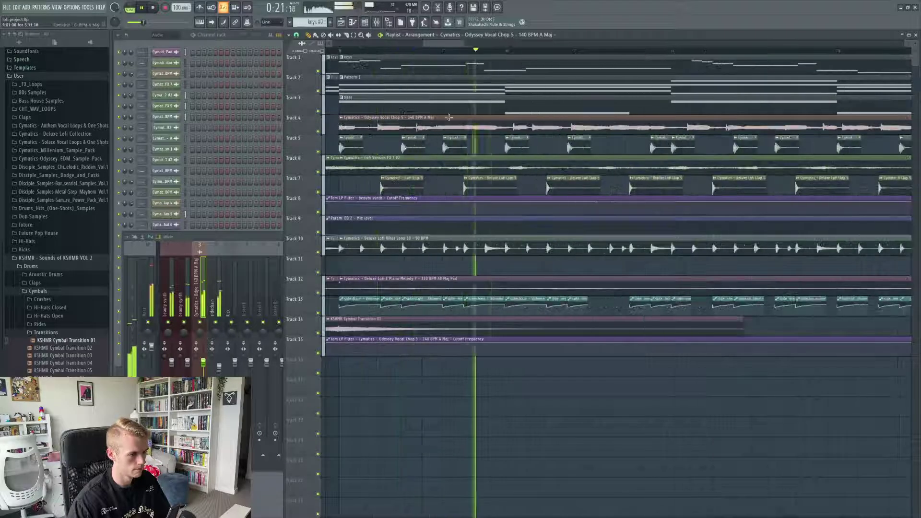
key("space")
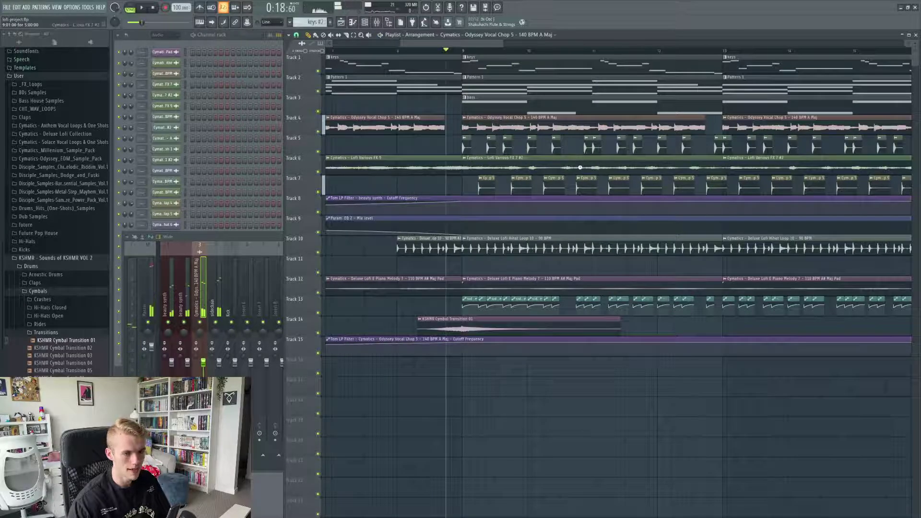
- Undo the last two changes made to the track 4 vocal chop
key("ctrl+alt+z")
key("ctrl+alt+z")
scroll(497, 159, "down", 3, "ctrl")
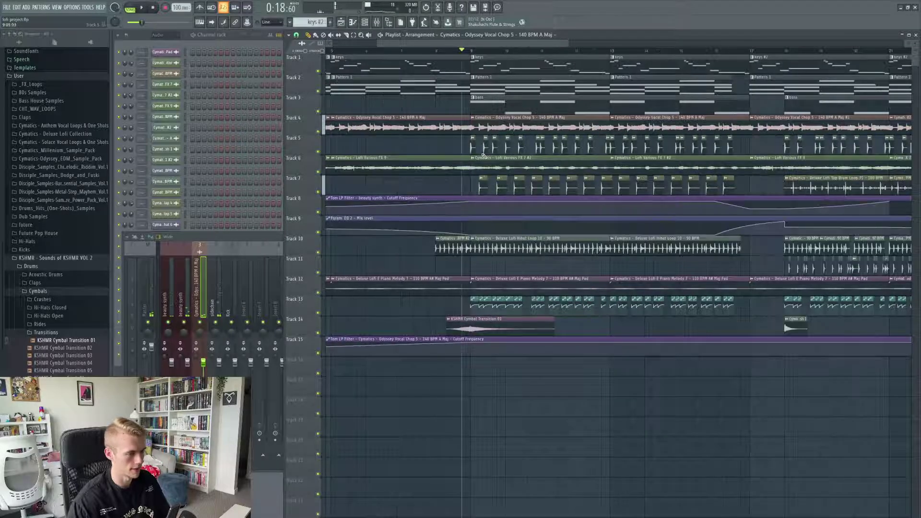
- Play the first drum section with its vocal chops from mid-bar 8 through bar 12
key("space")
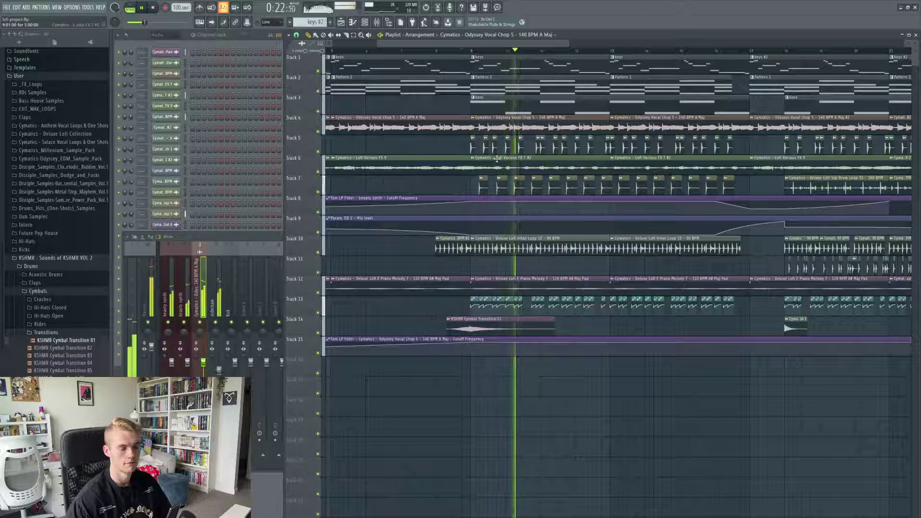
scroll(497, 160, "down", 2, "ctrl")
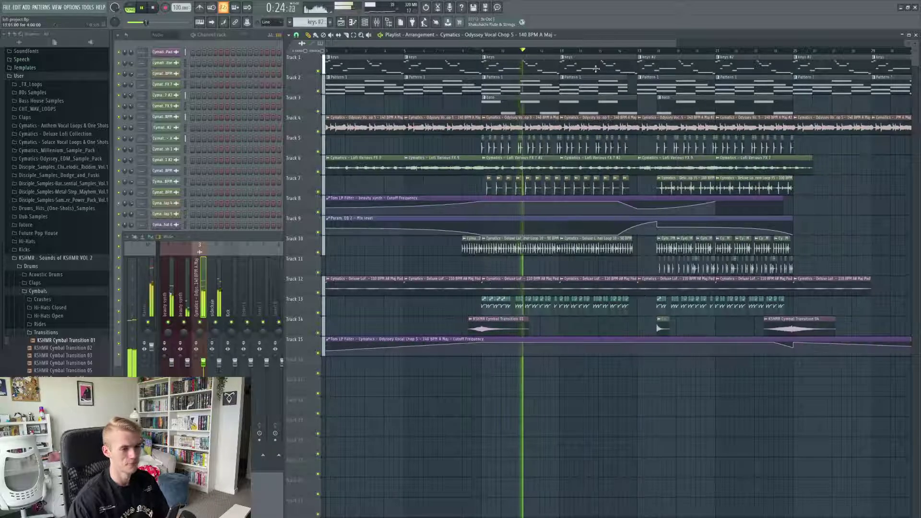
left_click_drag(579, 45, 612, 45)
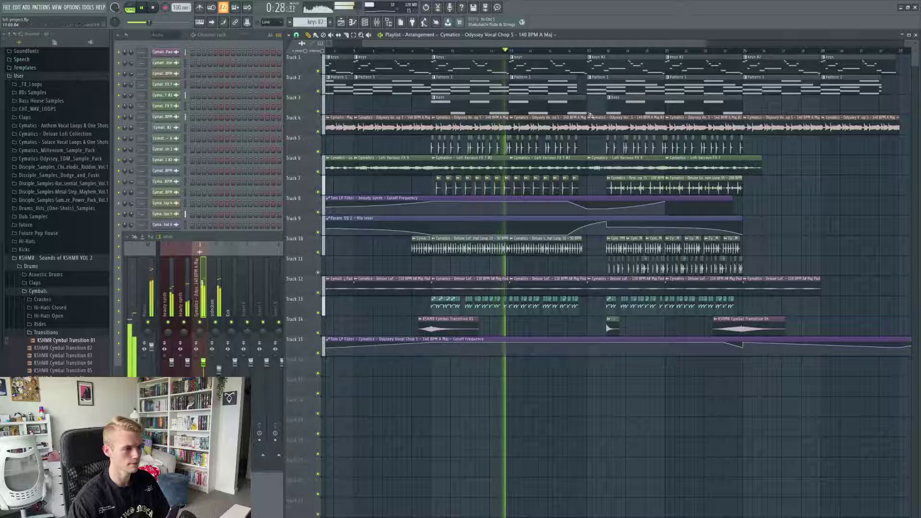
key("space")
- Play from bar 17 and lower the second section's Odyssey Vocal Chop 5 #2 channel volume to 54%
left_click(591, 51)
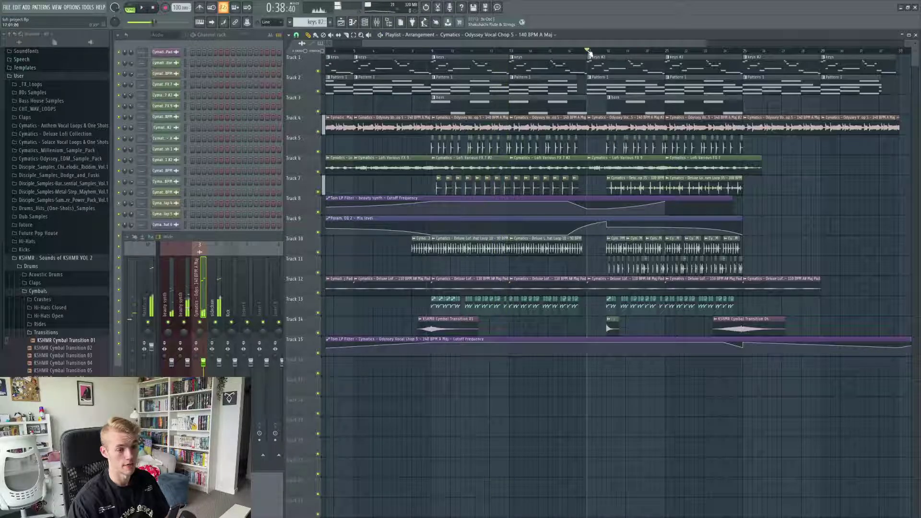
key("space")
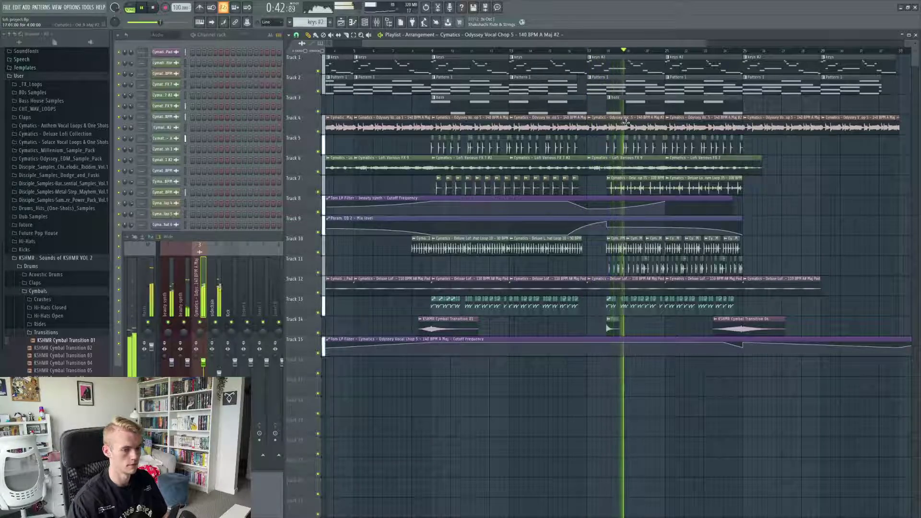
double_click(662, 127)
left_click_drag(320, 135, 320, 140)
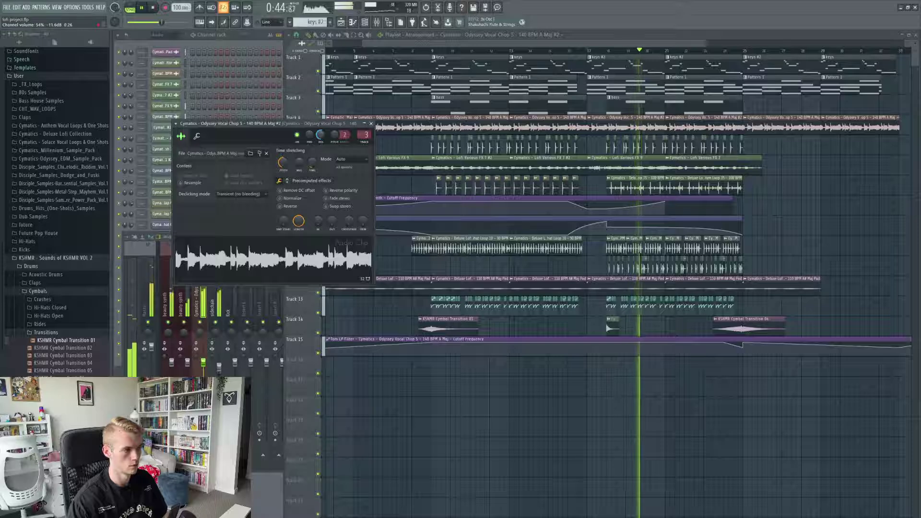
left_click(370, 124)
- Stop playback in the second drum section and play the outro from mid-bar 27
scroll(562, 198, "down", 3)
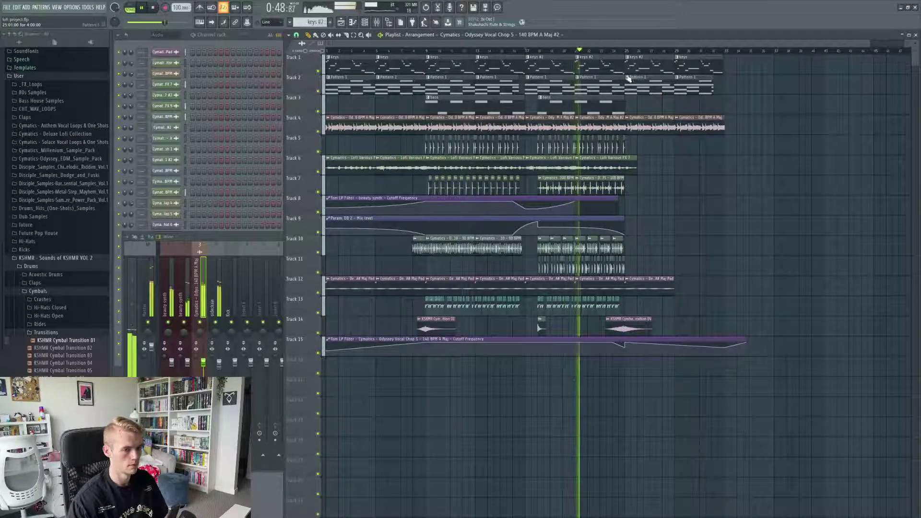
key("space")
left_click_drag(631, 51, 657, 56)
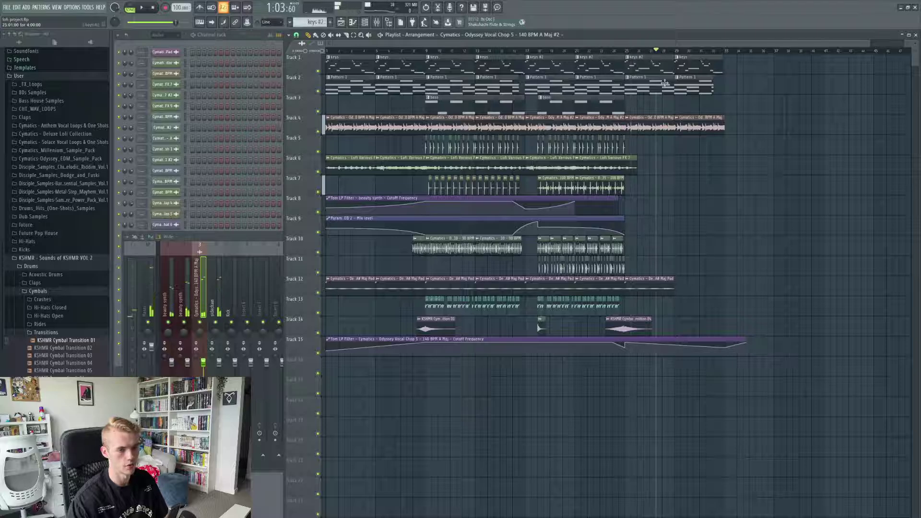
key("space")
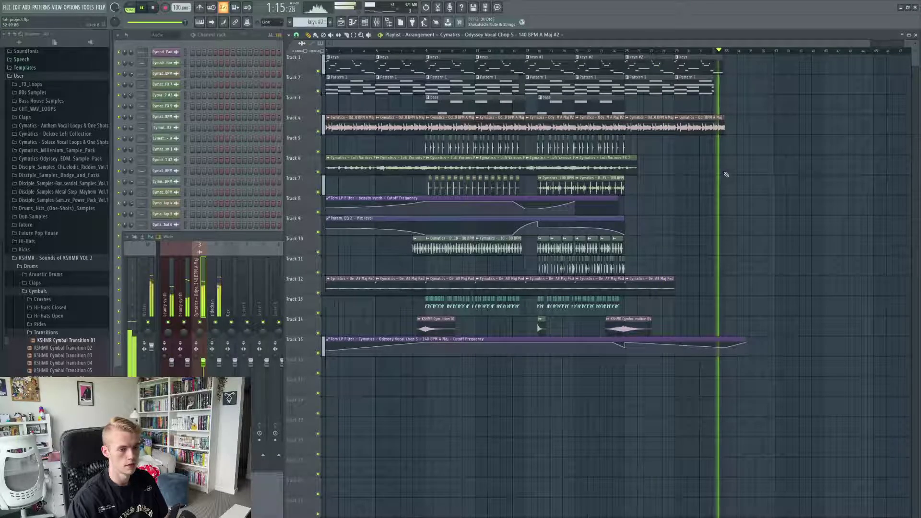
- Stop the outro playback and inspect the channel settings of the short vocal chop clip at the end of track 4
scroll(723, 223, "up", 3)
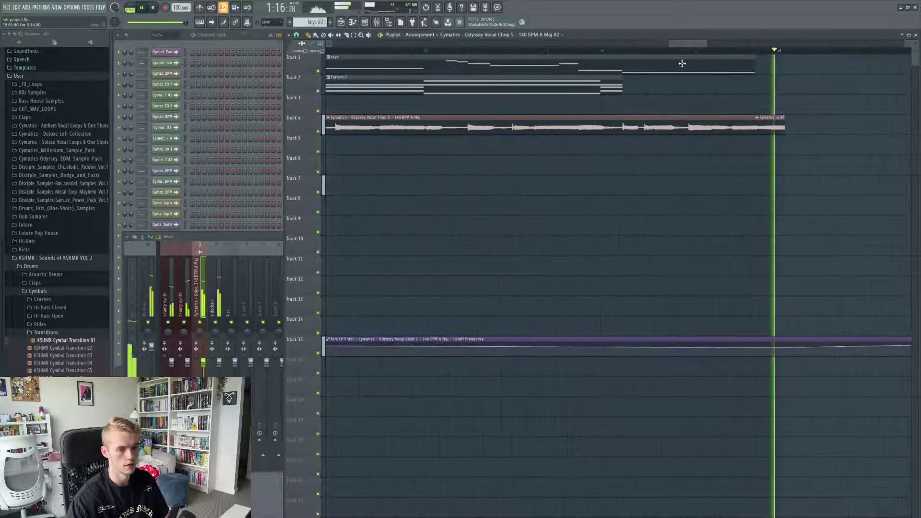
scroll(626, 134, "up", 3)
key("space")
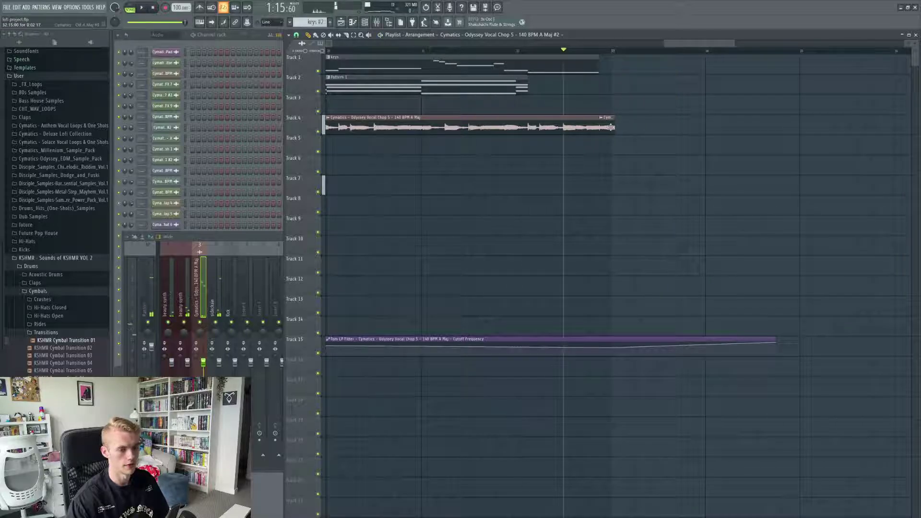
double_click(609, 126)
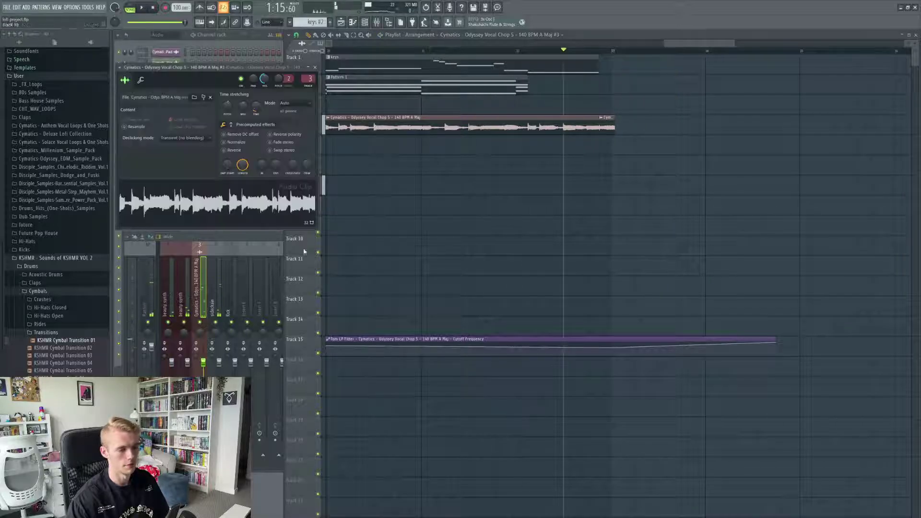
left_click(315, 67)
scroll(660, 179, "down", 2)
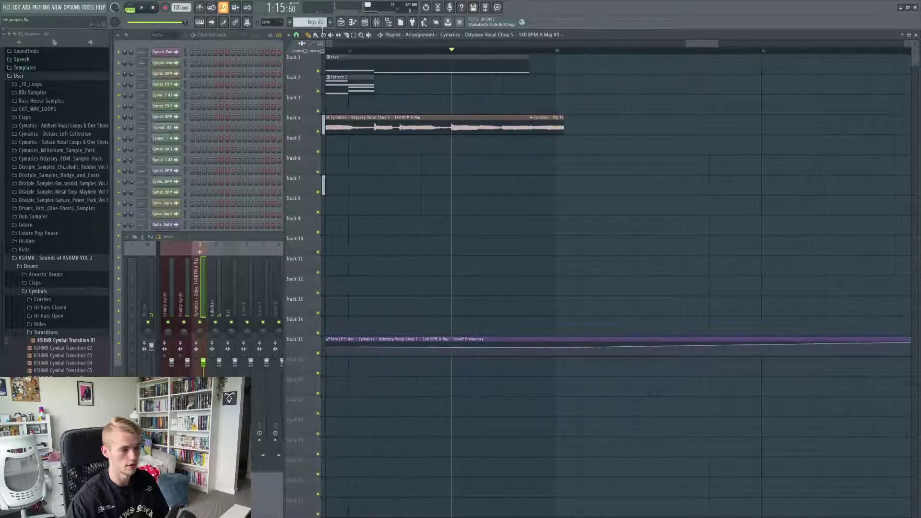
- Check the clip options and sample settings of the final Odyssey Vocal Chop 5 #3 clip on track 4
left_click(529, 130)
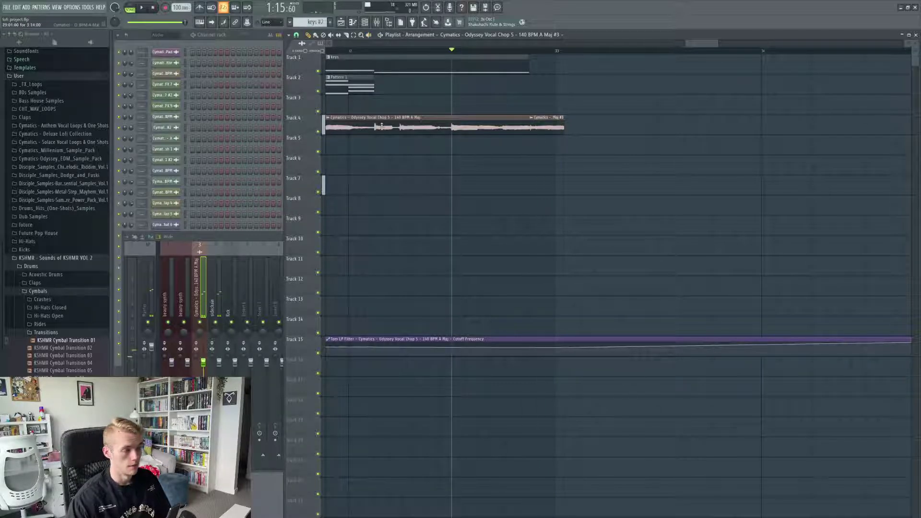
left_click(532, 117)
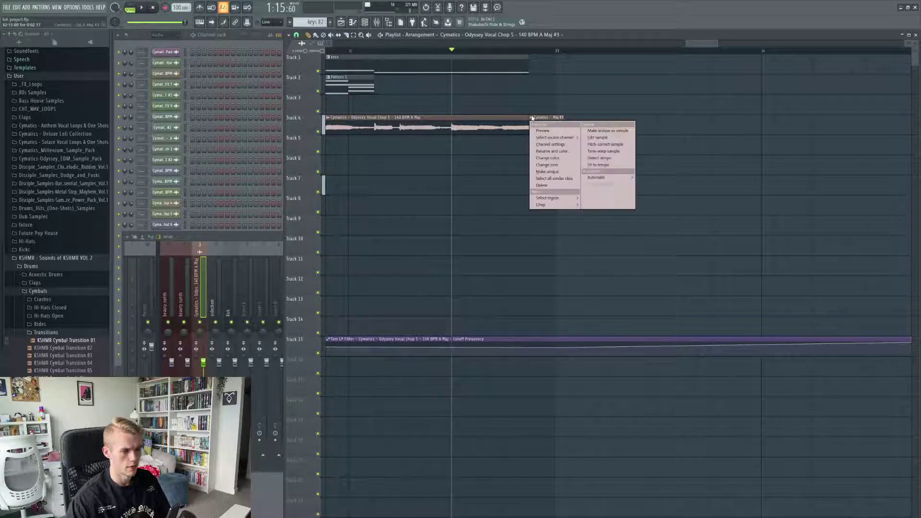
left_click(688, 45)
double_click(541, 124)
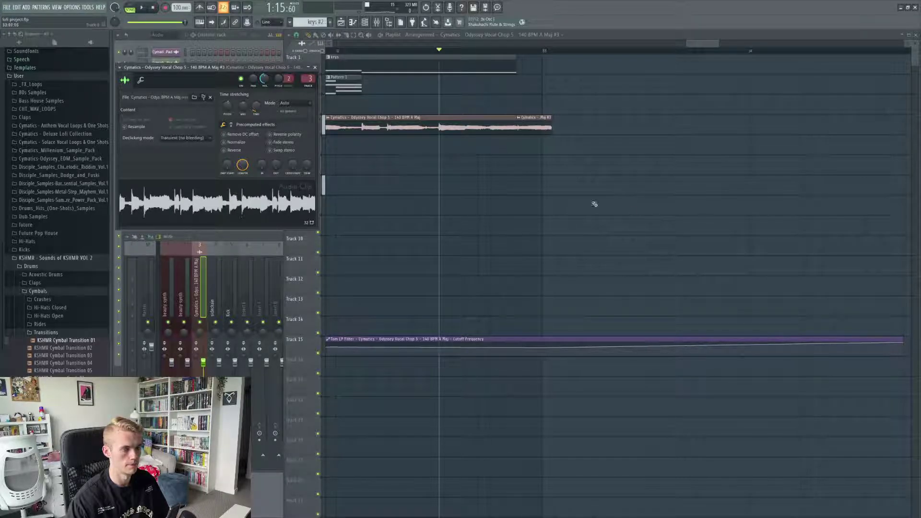
left_click(315, 67)
scroll(546, 205, "down", 3)
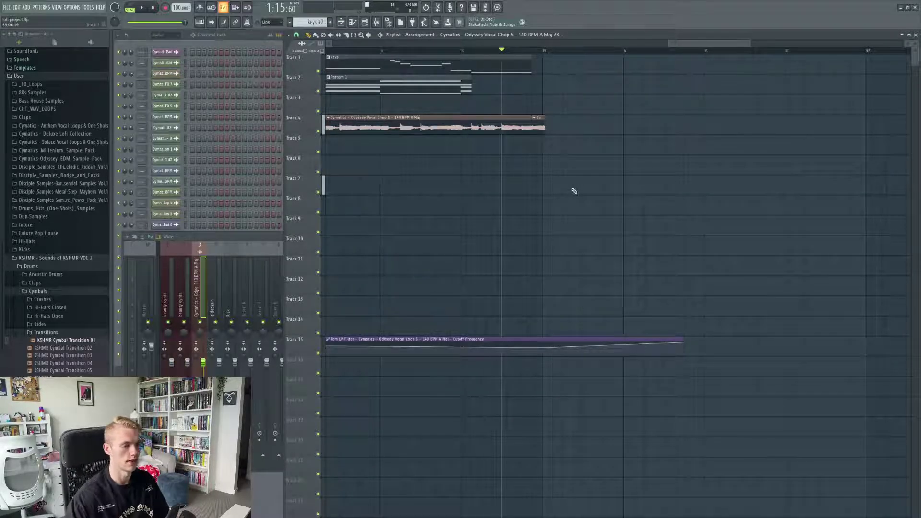
- Play the song's tail from mid-bar 32, and audition the track 4 vocal chops from late bar 16 with the Playback tool
key("space")
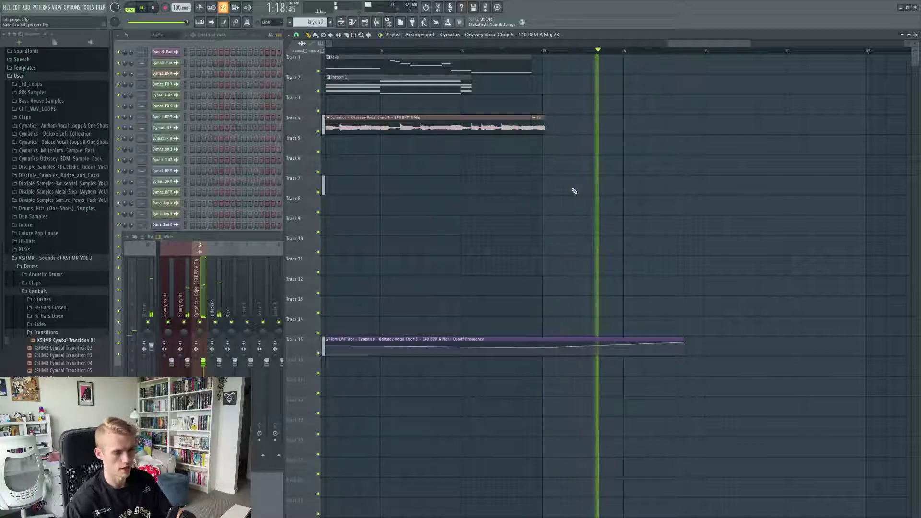
key("space")
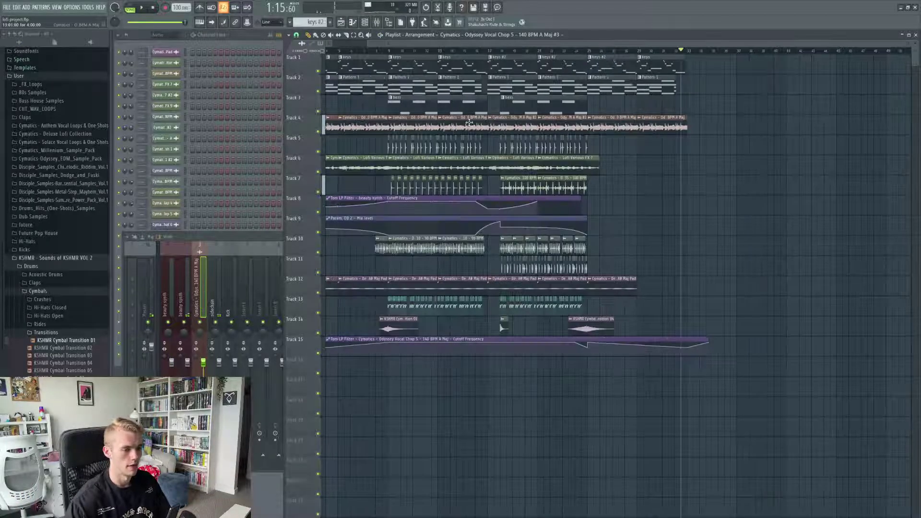
scroll(469, 123, "up", 4)
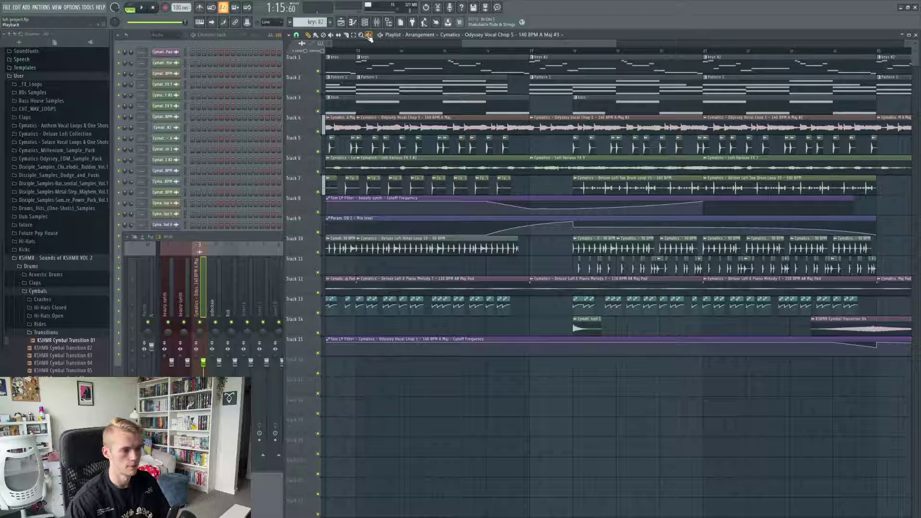
left_click(511, 128)
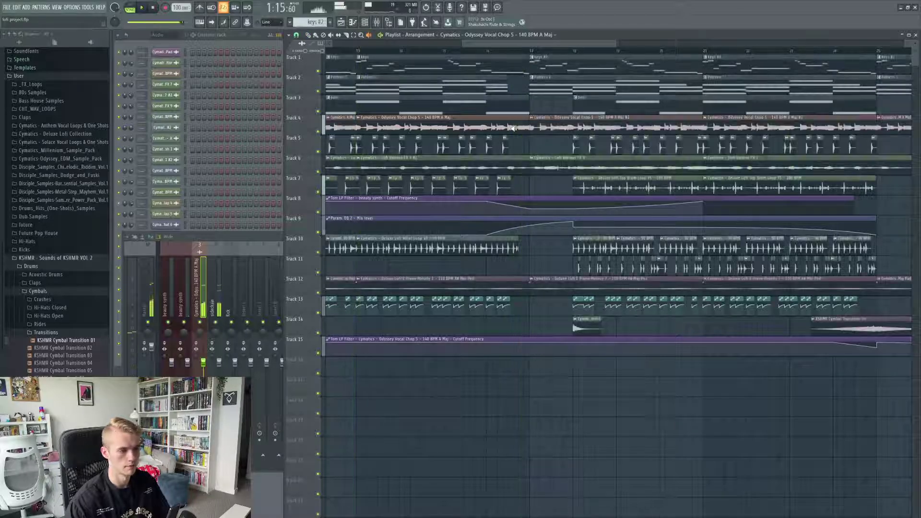
scroll(541, 270, "down", 4)
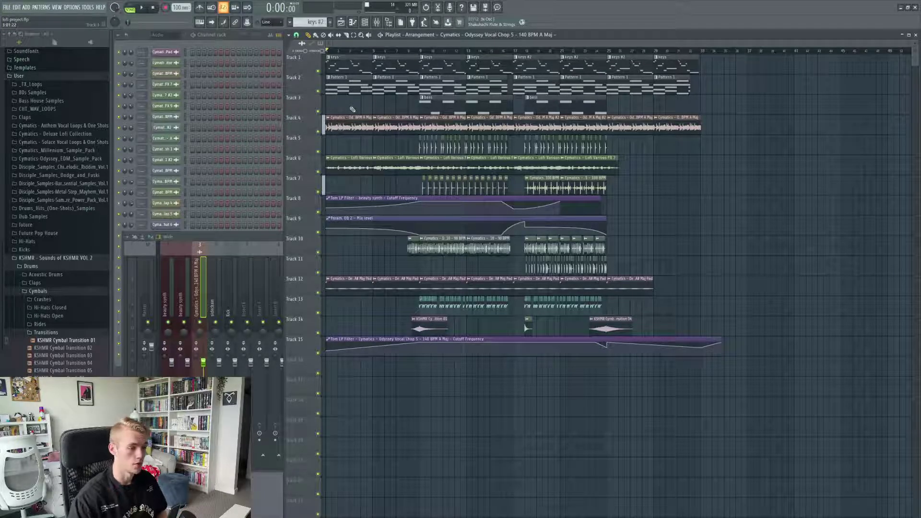
- Mute all vocal chop clips on track 4 and play the song from the start through the end of the outro
left_click_drag(908, 43, 761, 124)
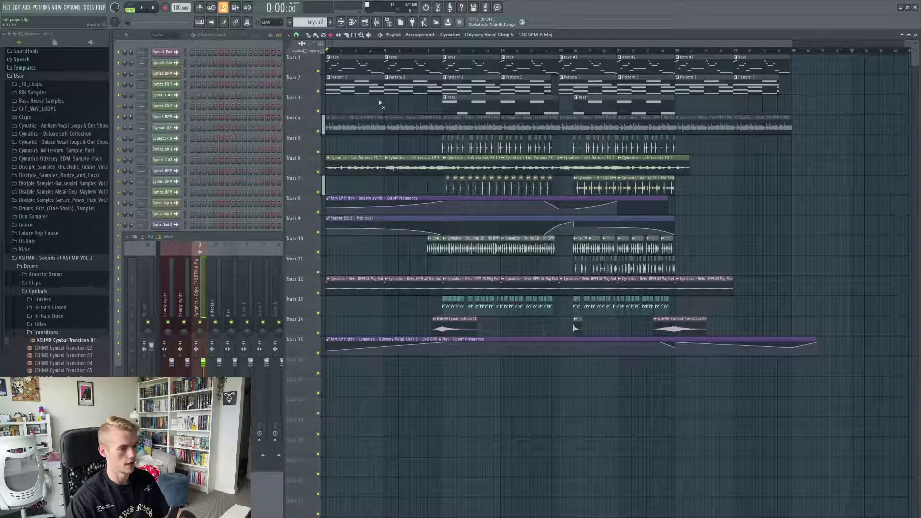
left_click(142, 8)
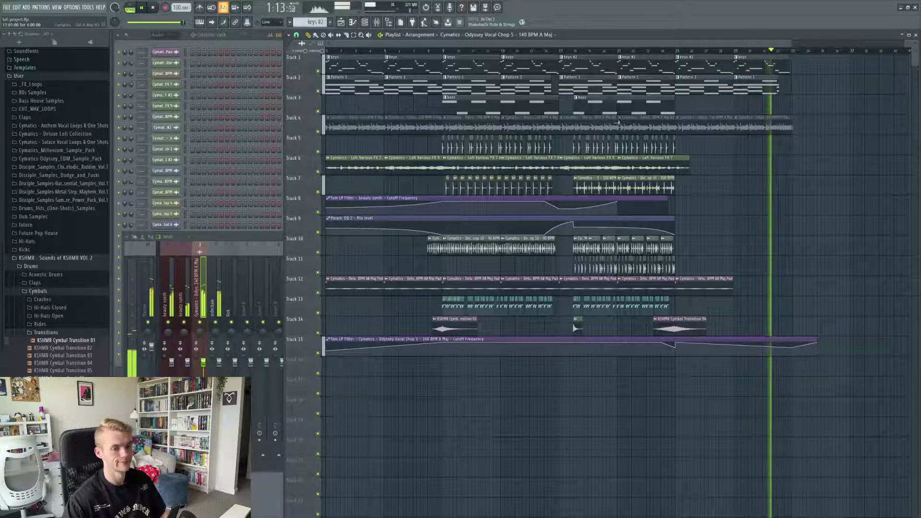
scroll(792, 171, "up", 3)
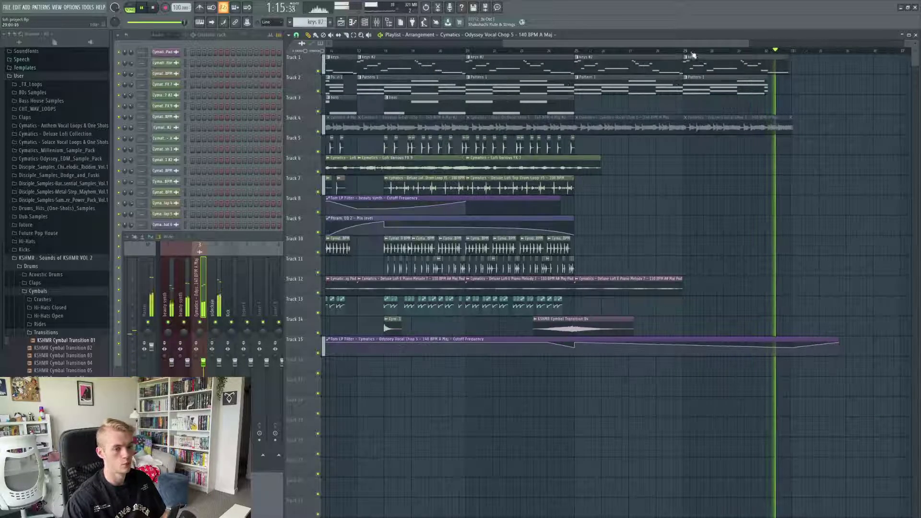
left_click_drag(692, 44, 739, 44)
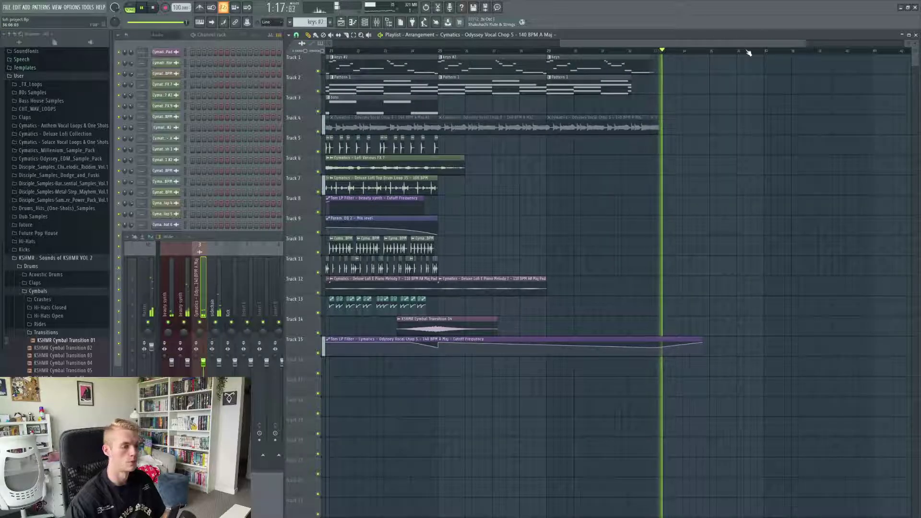